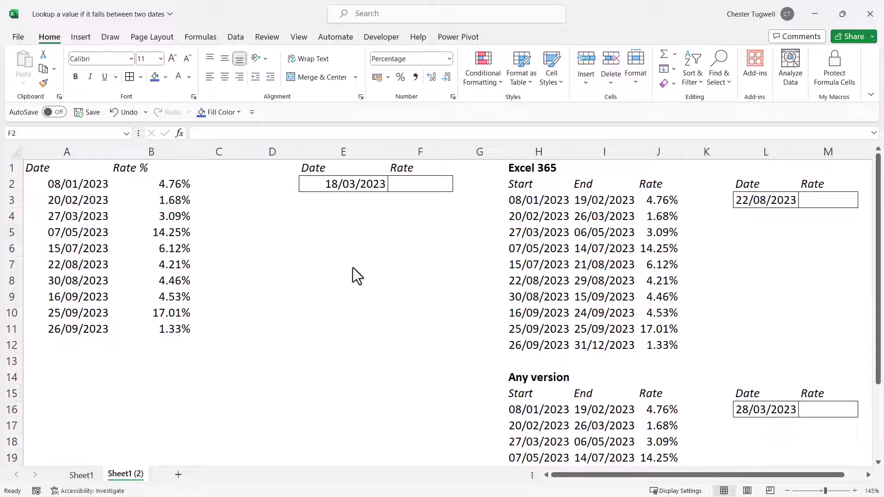
Step: Start a VLOOKUP formula in F2 that uses the date in E2 as the lookup value
left_click(868, 475)
left_click(867, 474)
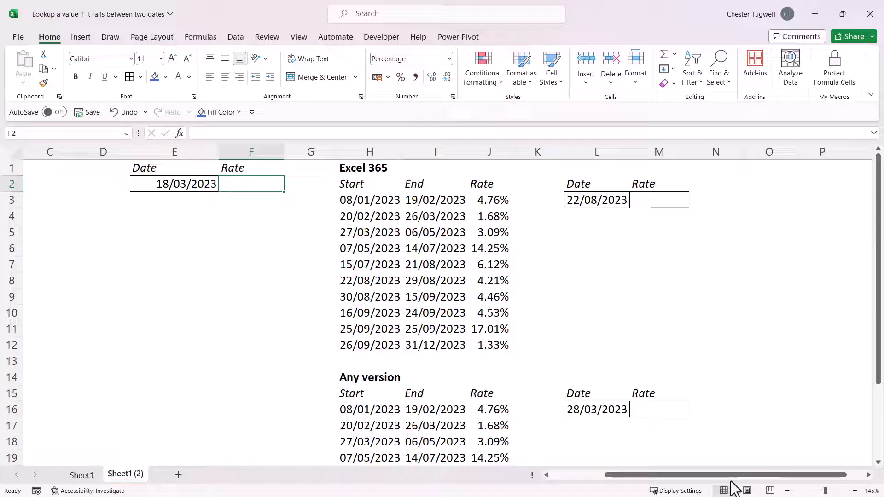
left_click_drag(730, 477, 654, 479)
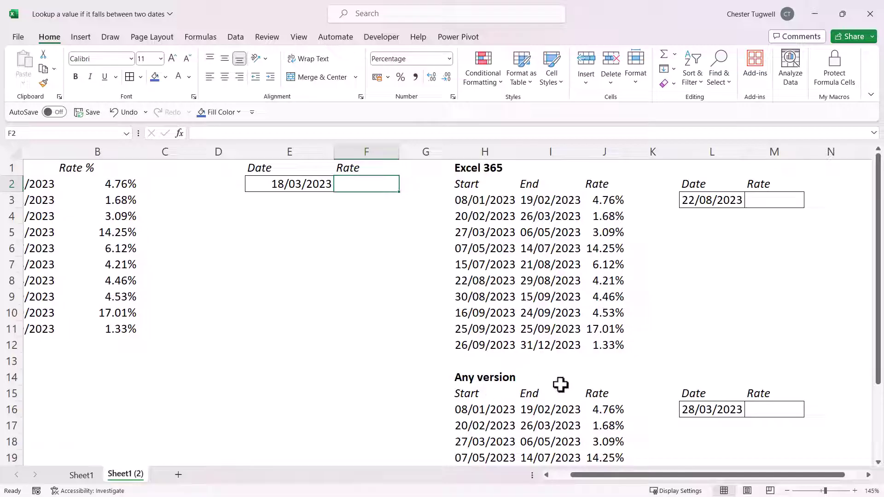
left_click_drag(647, 475, 578, 474)
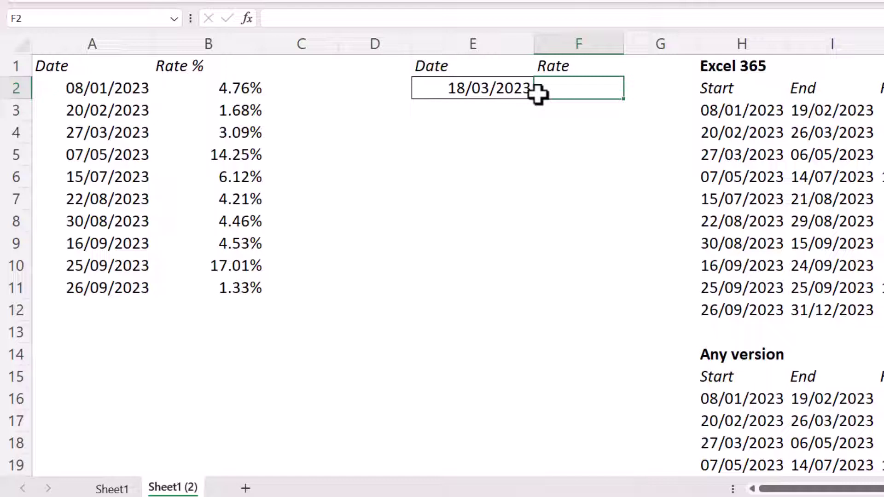
type("=vl")
key("Tab")
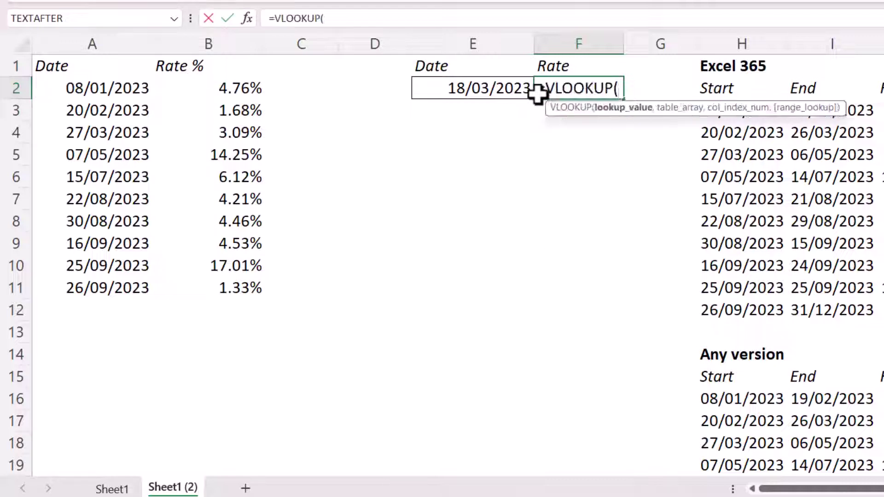
left_click(482, 89)
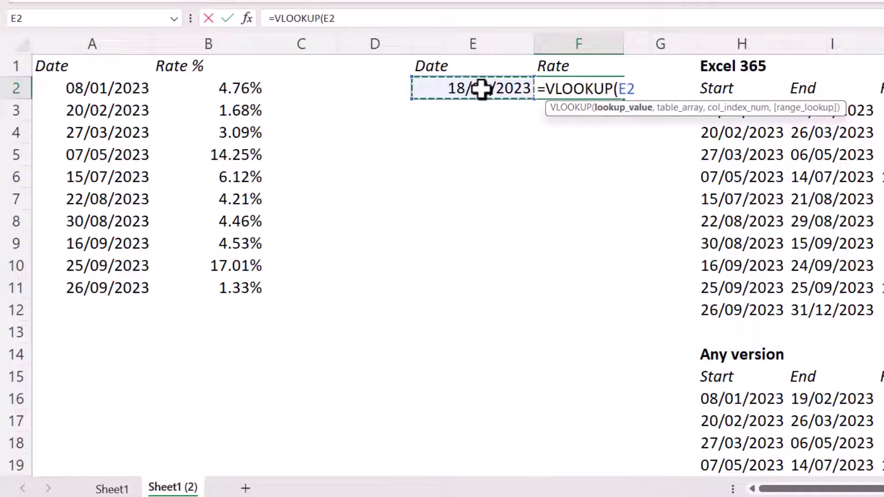
type(",")
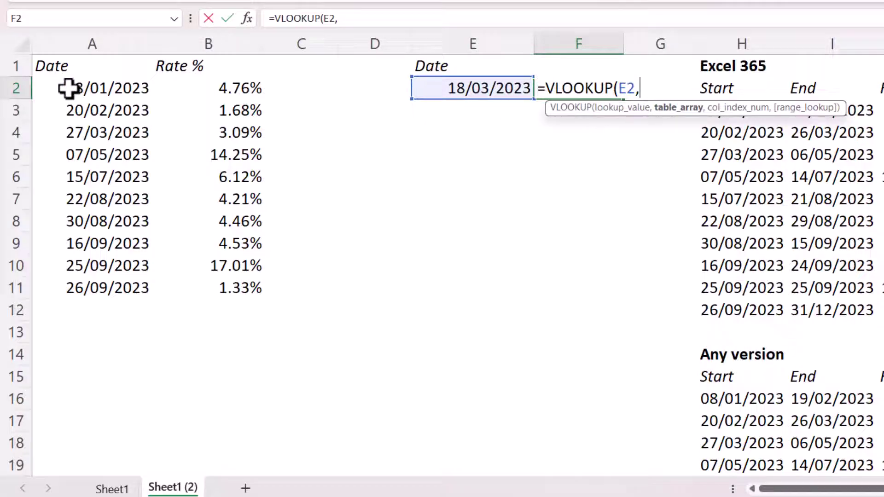
Step: Complete it with table $A$2:$B$11, column 2 and TRUE approximate match, returning 1.68%
left_click_drag(69, 89, 208, 285)
key("F4")
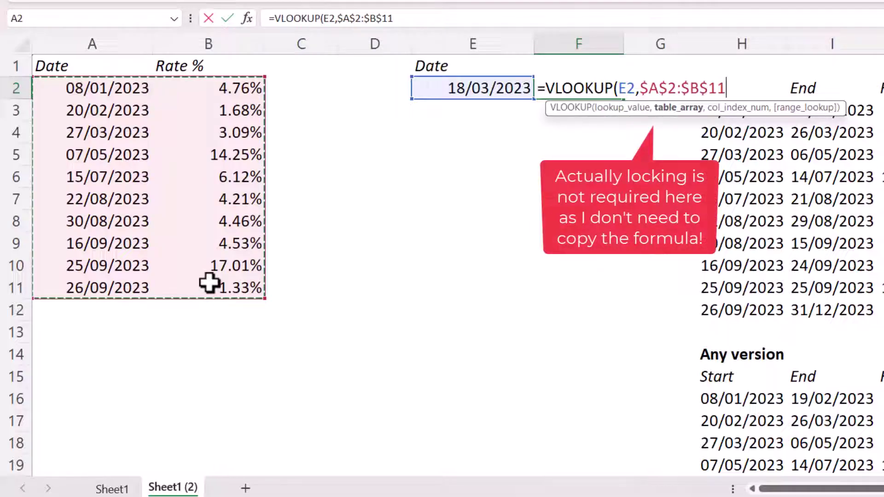
type(",")
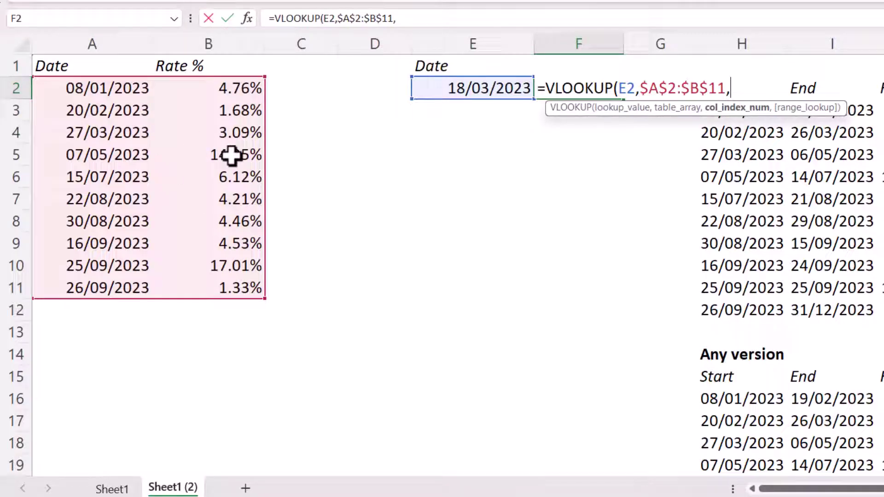
type("2")
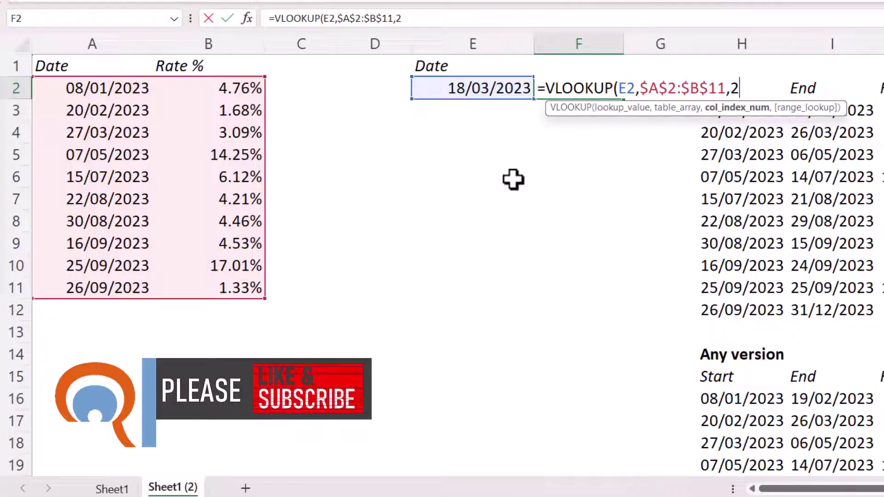
type(",")
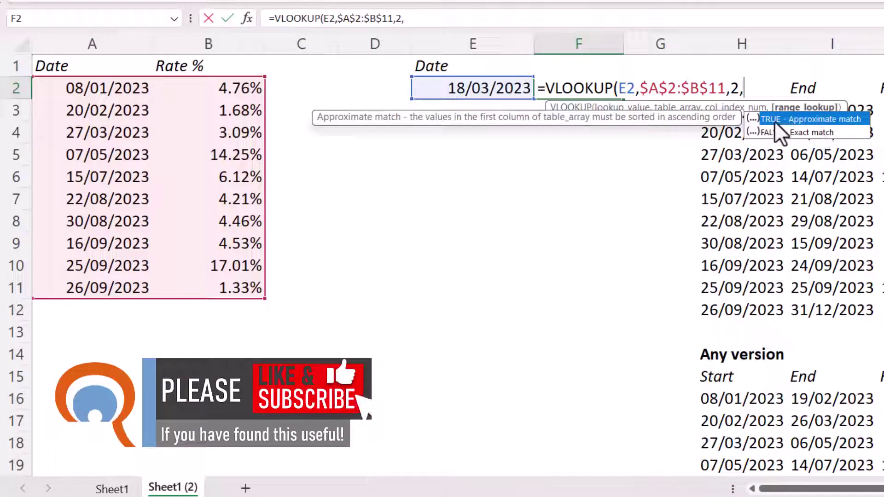
double_click(819, 120)
type(")")
key("Return")
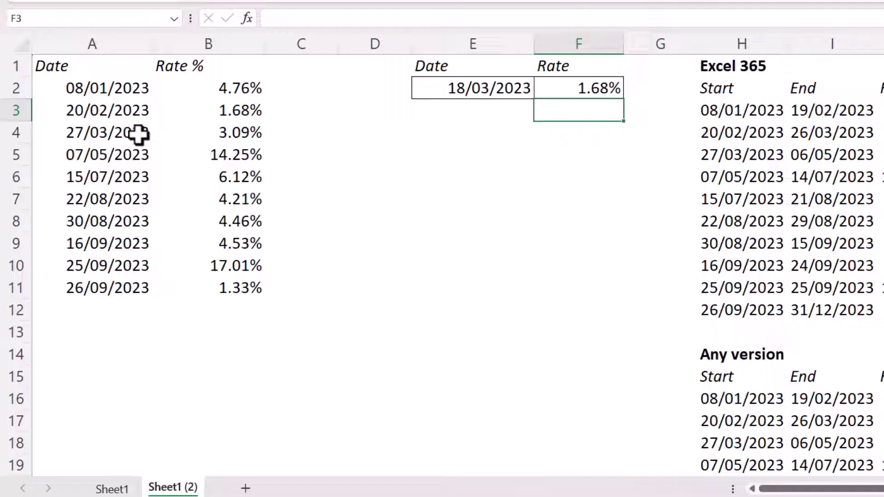
Step: Enter 16/07/2023 as the lookup date in E2, updating the rate to 6.12%
left_click(465, 90)
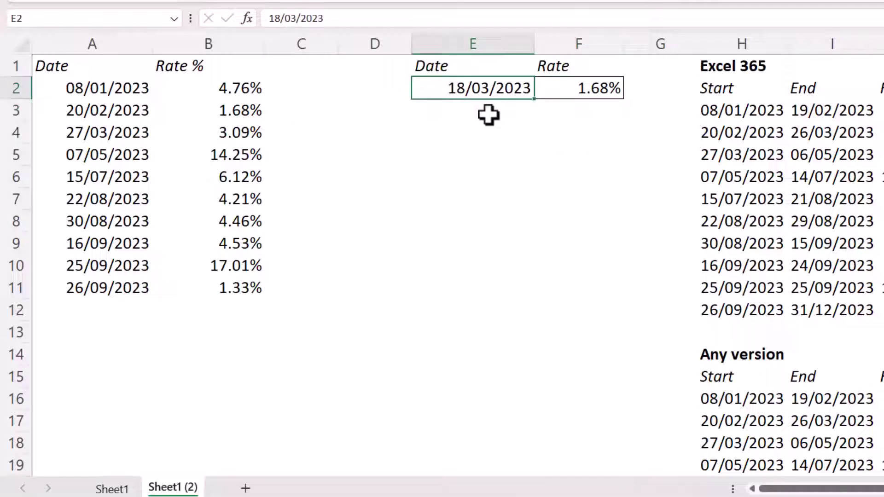
type("16/")
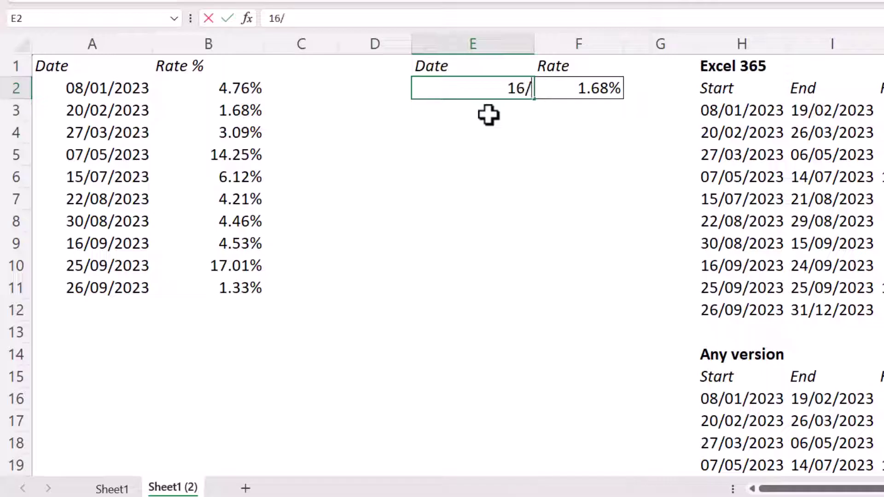
type("07/2")
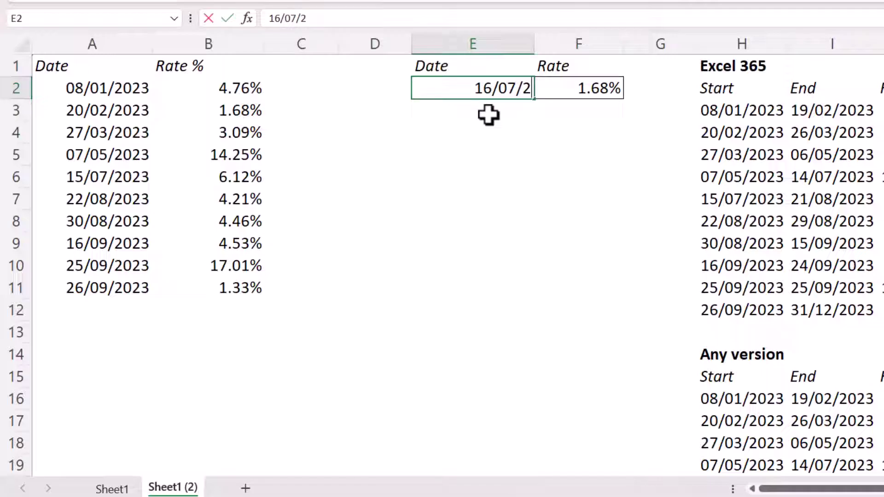
type("023")
key("Return")
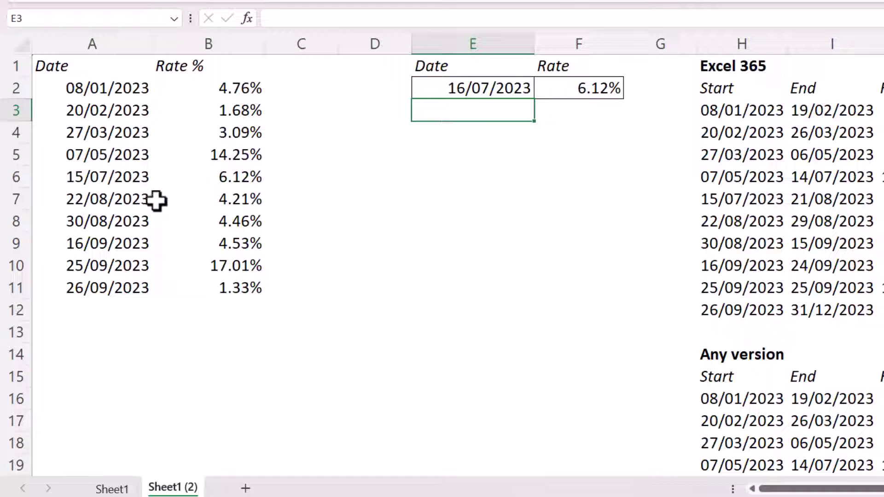
Step: Edit F2 to =VLOOKUP(E2,$A$2:$B$11,2) without TRUE, still returning 6.12%
double_click(593, 86)
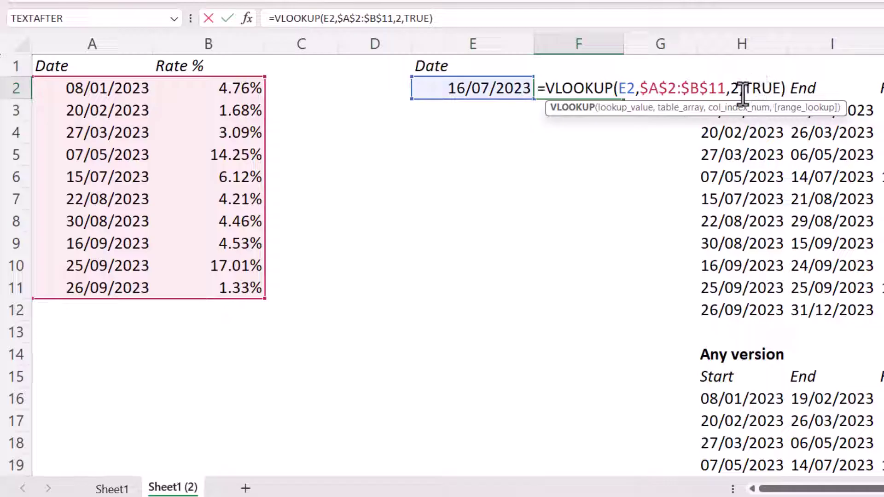
left_click(809, 108)
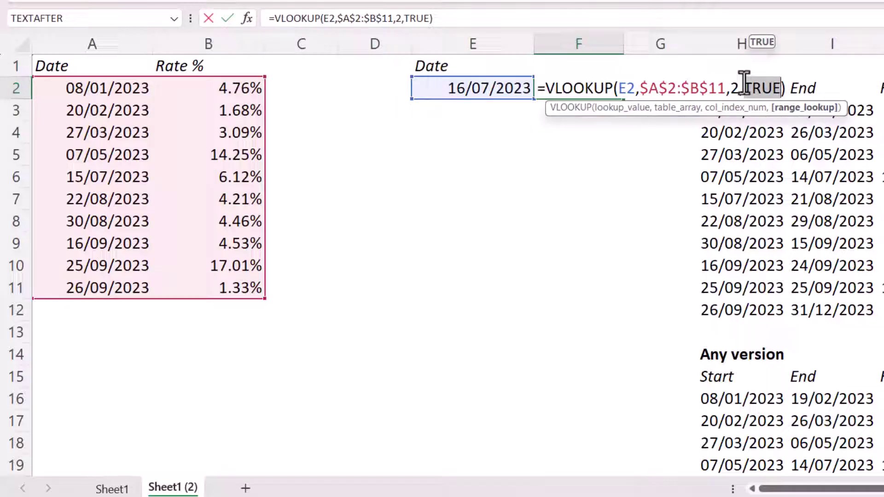
left_click(789, 89)
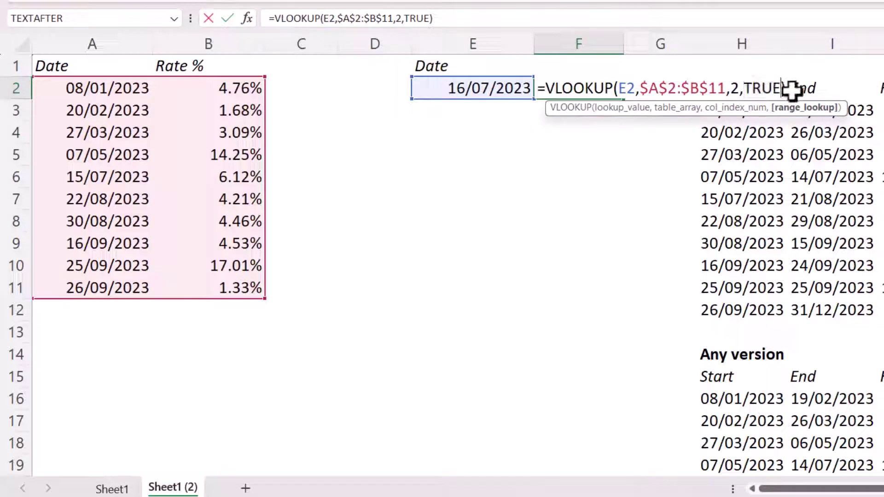
key("BackSpace")
key("BackSpace")
key("BackSpace")
key("BackSpace")
key("BackSpace")
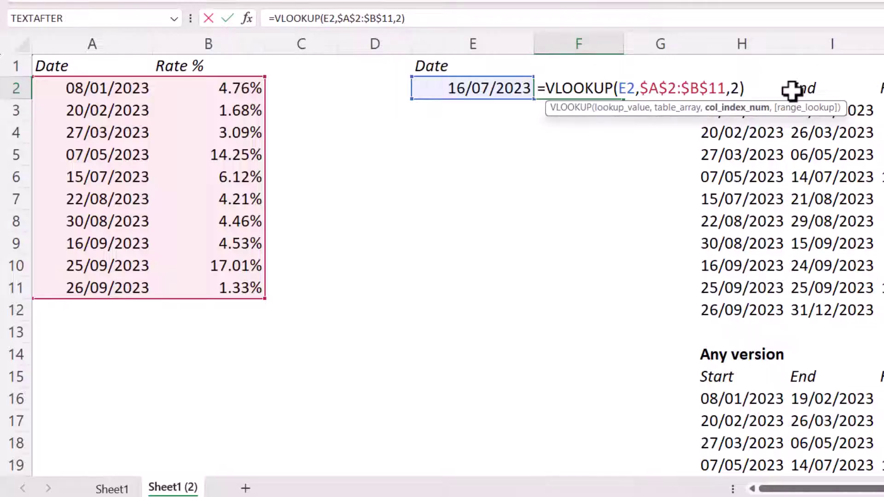
key("Return")
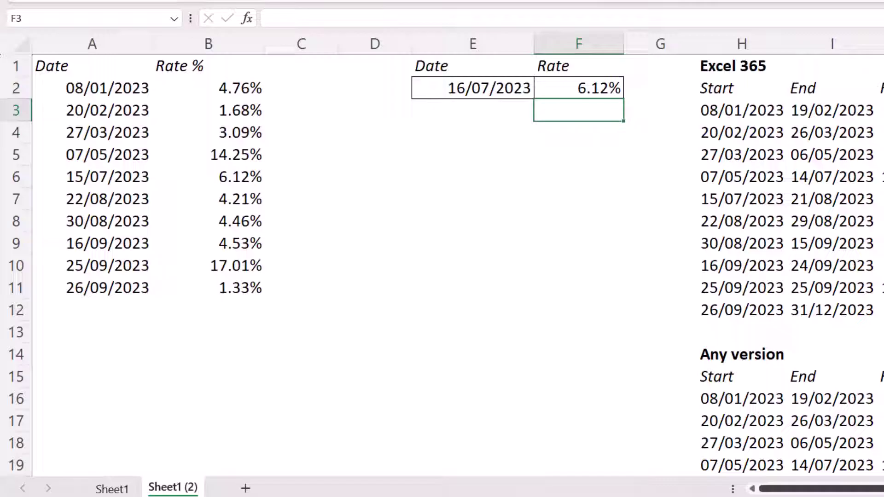
Step: In M3, start a FILTER formula over the rates J3:J12
scroll(385, 142, "right", 4)
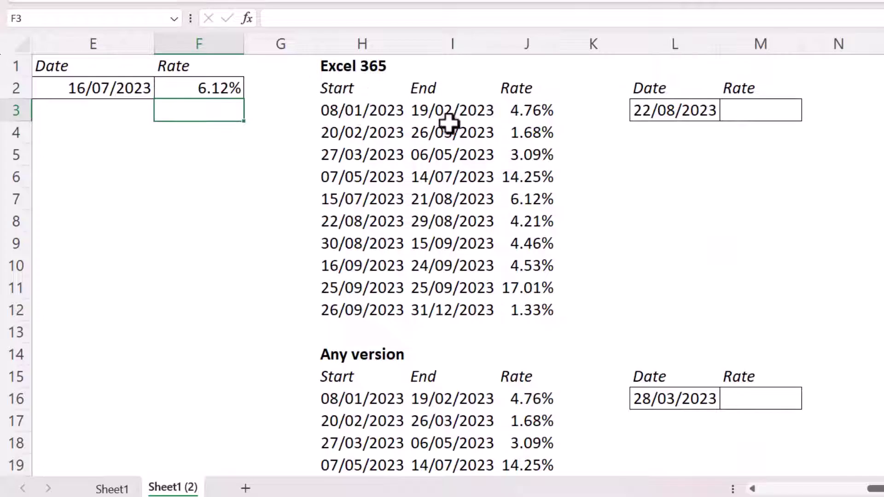
left_click(755, 113)
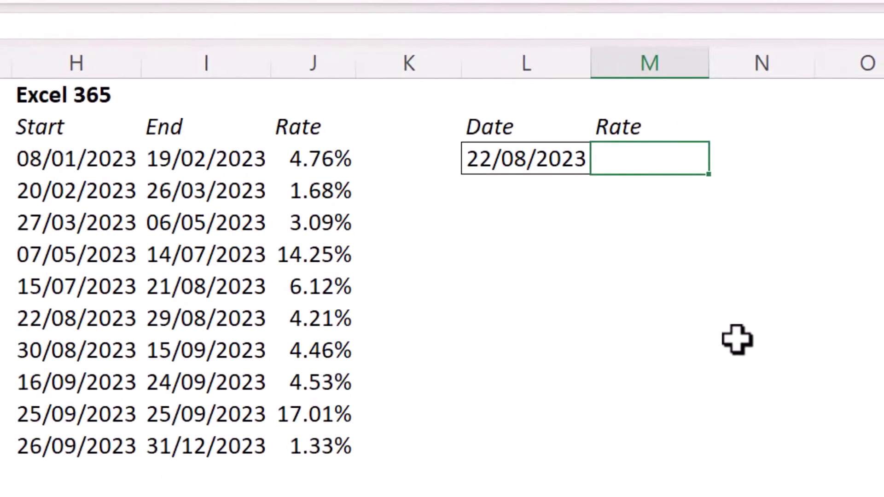
type("=F")
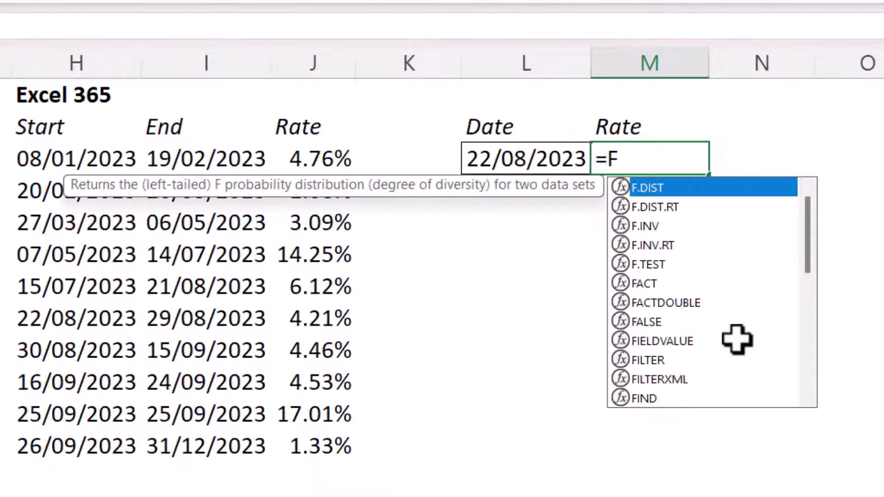
type("ILTER")
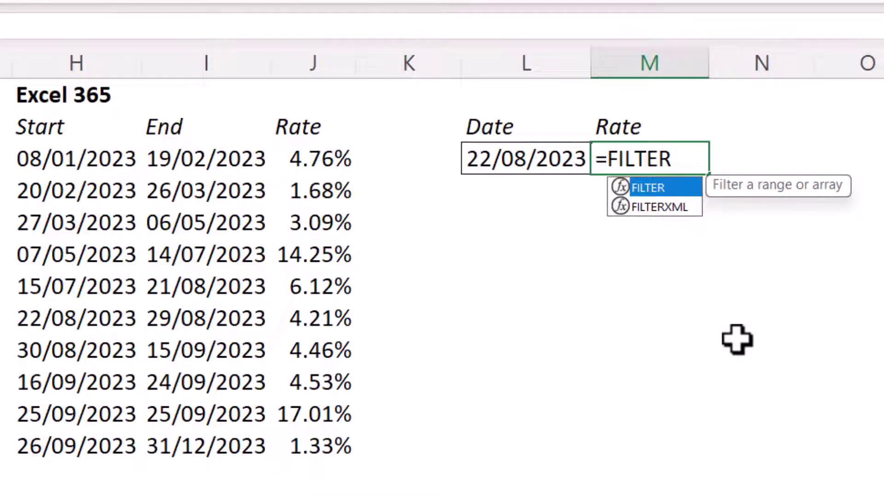
type("(")
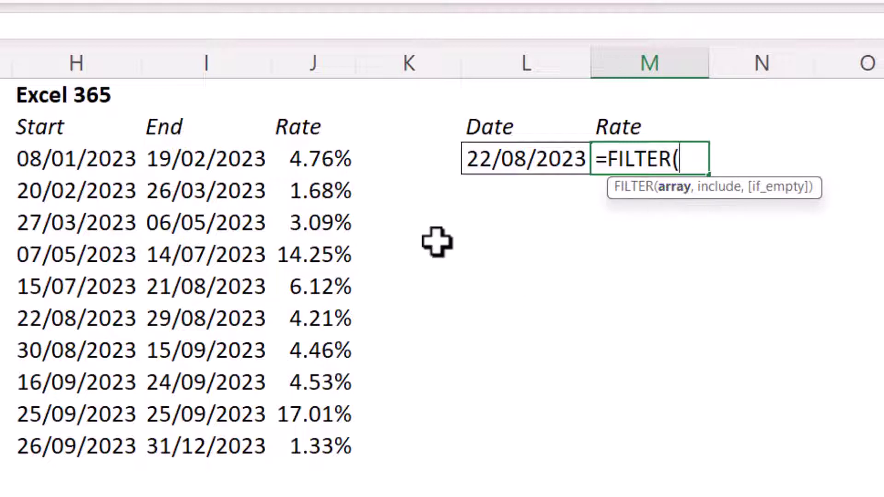
left_click_drag(325, 162, 325, 443)
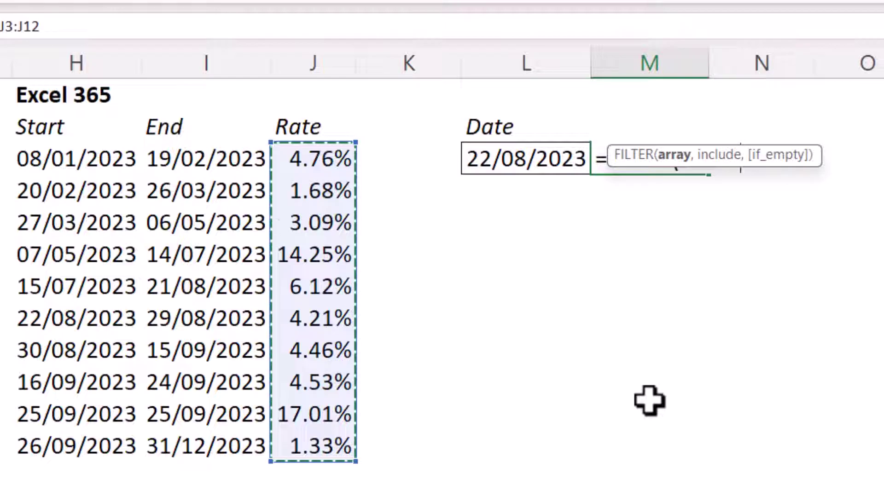
type(",")
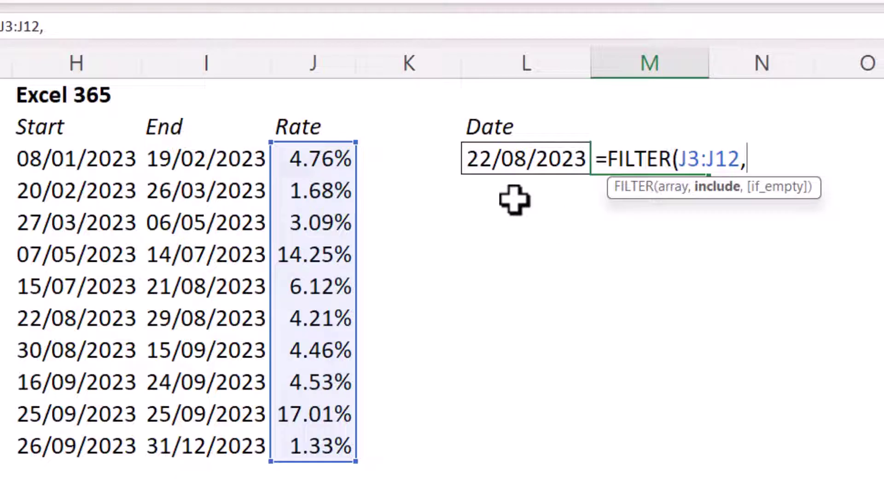
Step: Add the criteria (L3>=H3:H12)*(L3<=I3:I12), returning 4.21% for 22/08/2023
left_click(523, 160)
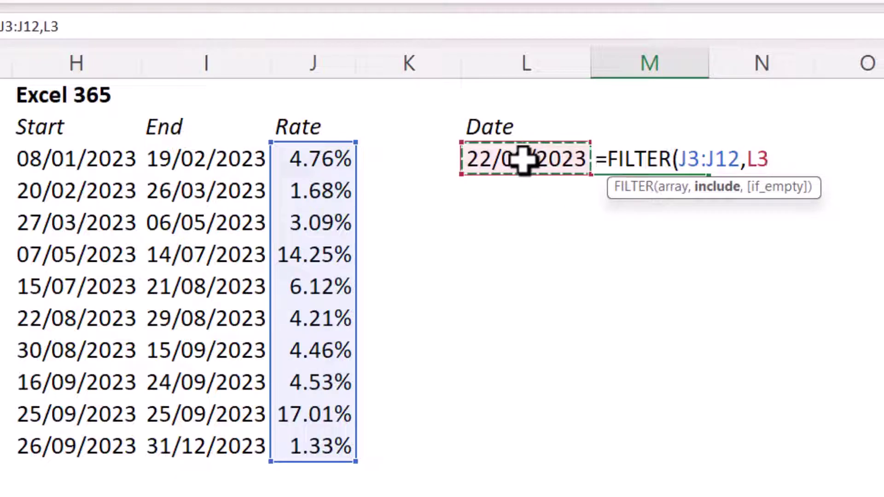
type(">=")
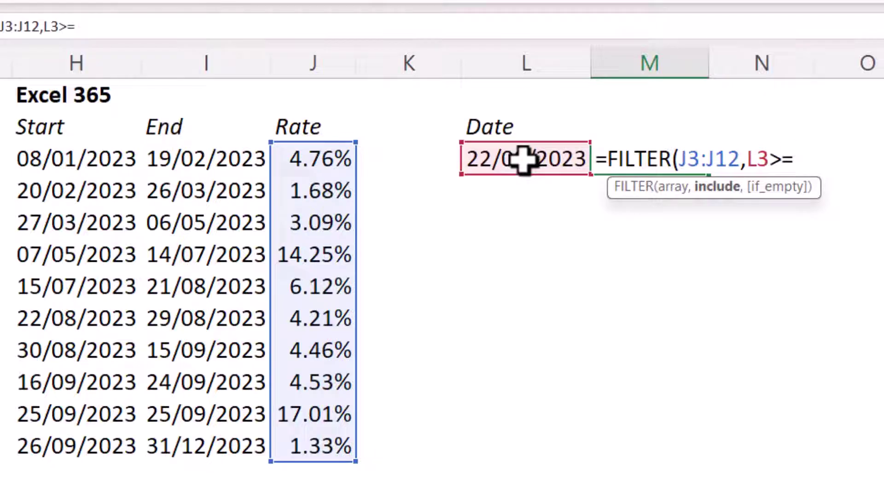
left_click_drag(18, 161, 39, 437)
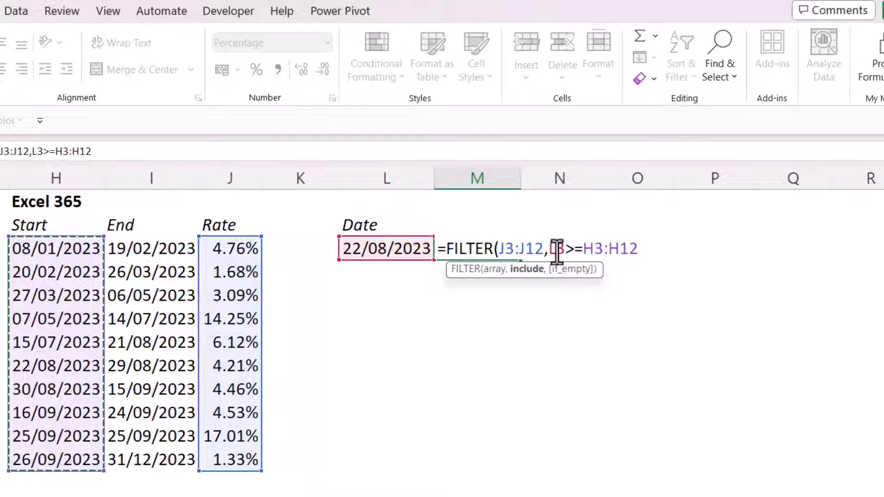
left_click(552, 249)
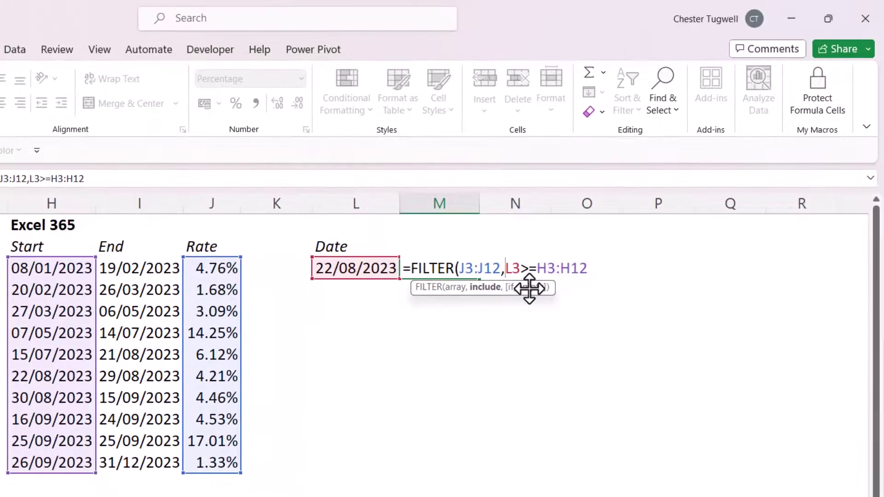
type("(")
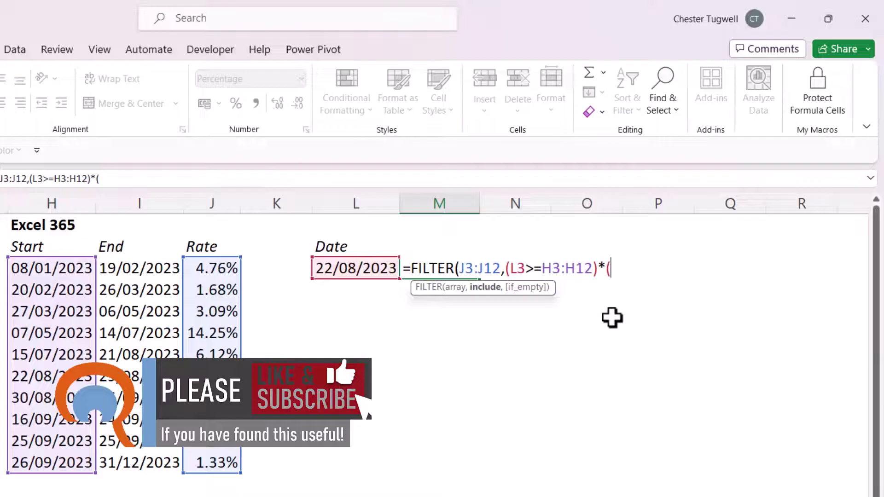
left_click(370, 270)
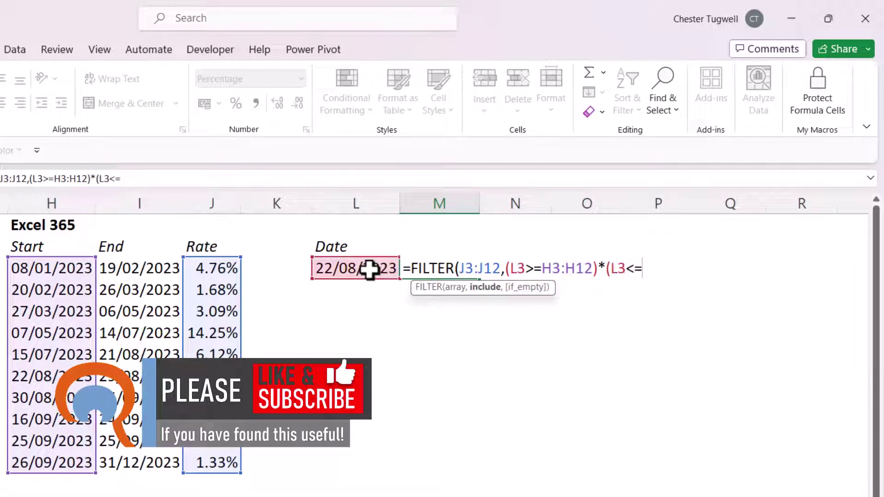
left_click_drag(148, 267, 141, 457)
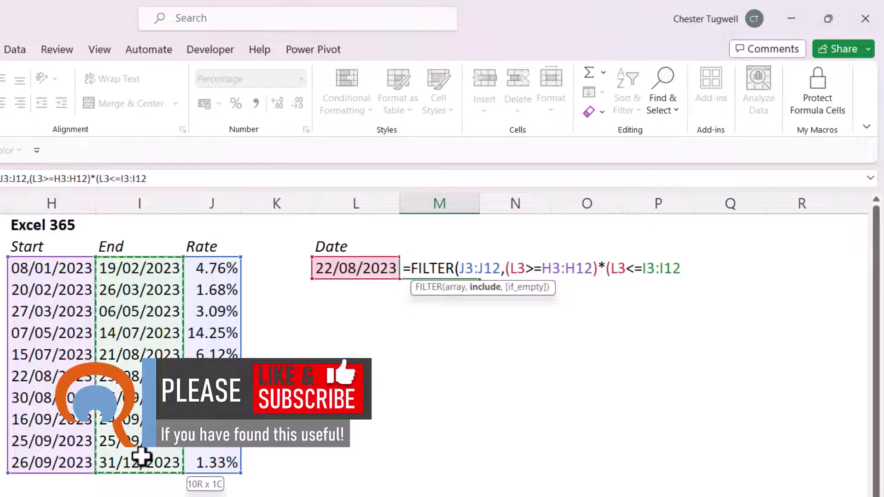
type(")")
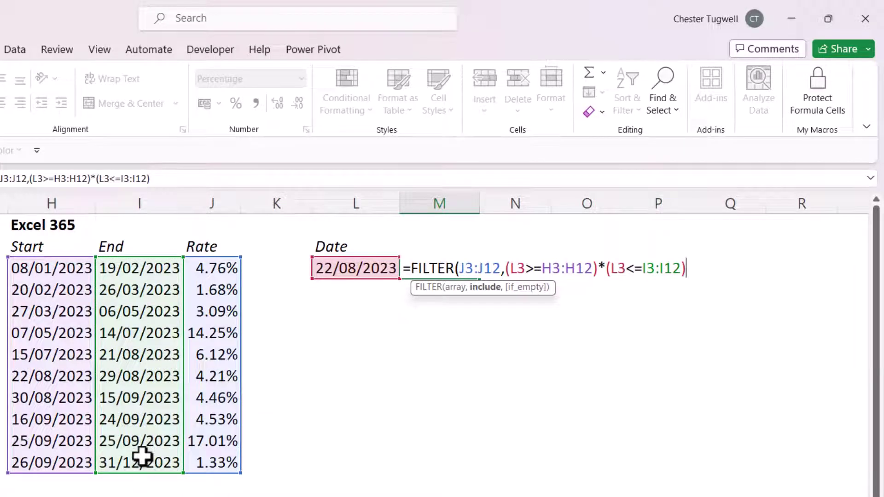
type(")")
key("Return")
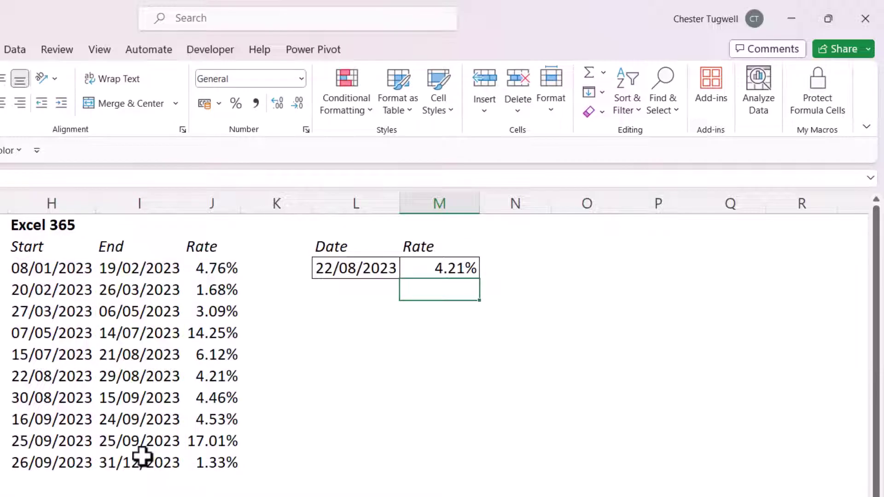
Step: Change the date in L3 to 20/09/2023, giving 4.53% from the 16/09/2023 band
left_click(446, 271)
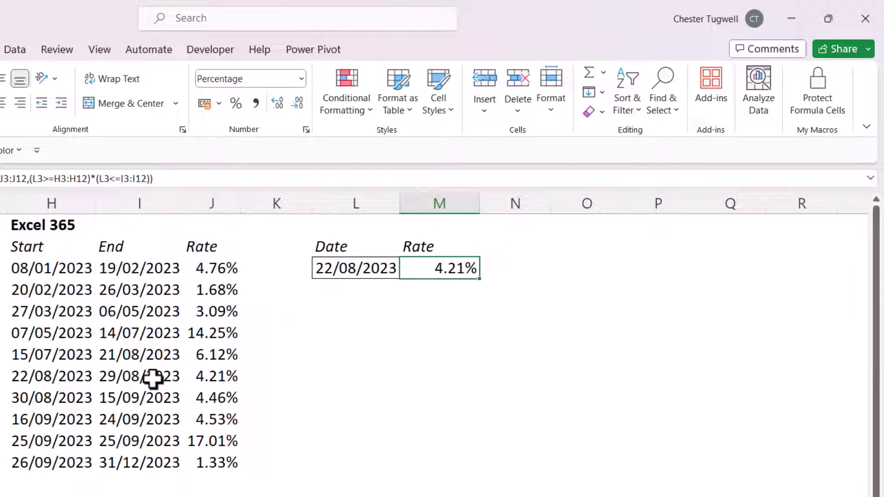
left_click(358, 275)
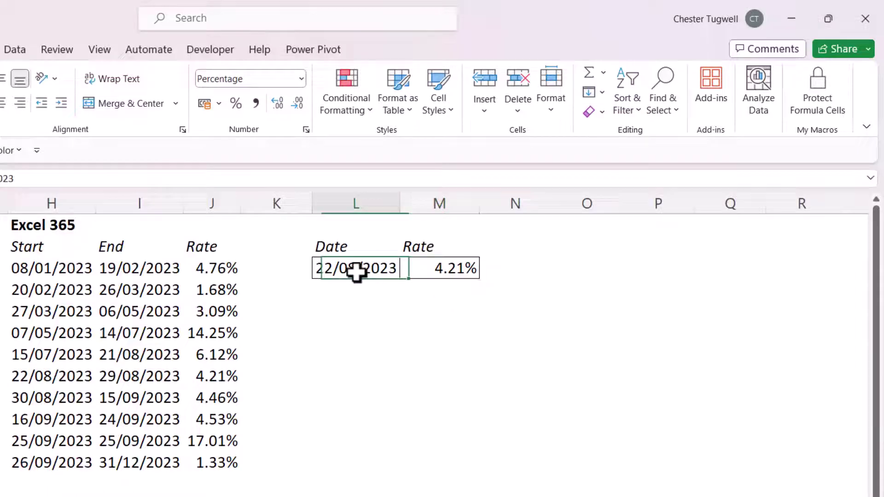
type("20/0")
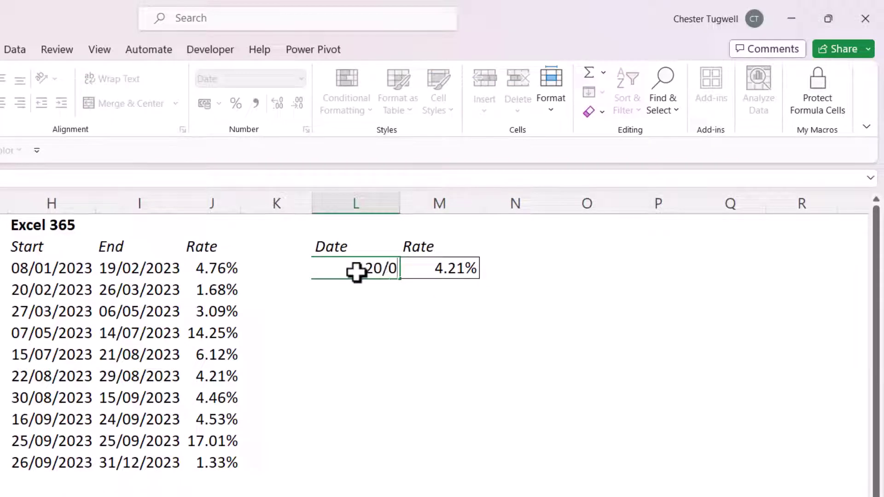
type("9/2023")
key("Return")
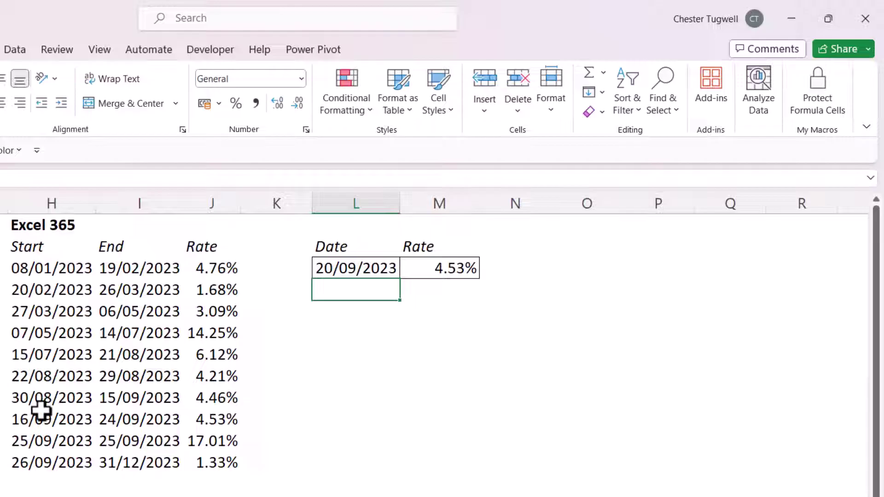
left_click_drag(43, 417, 225, 411)
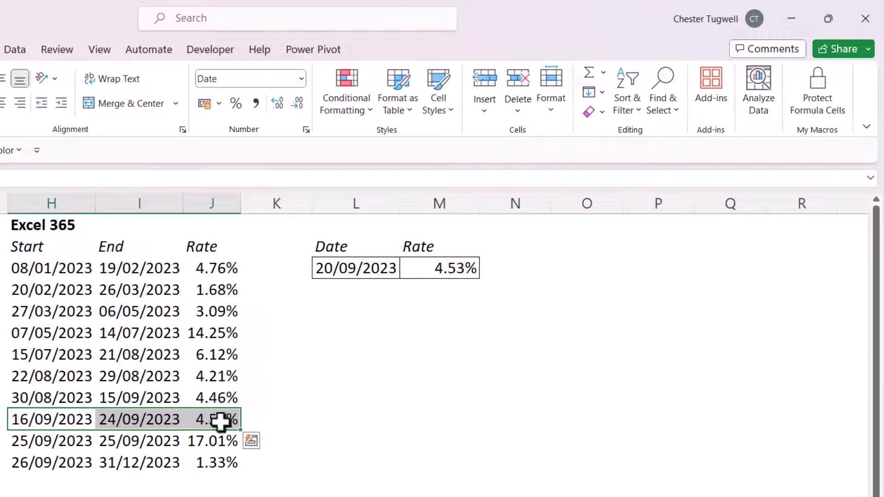
left_click(454, 273)
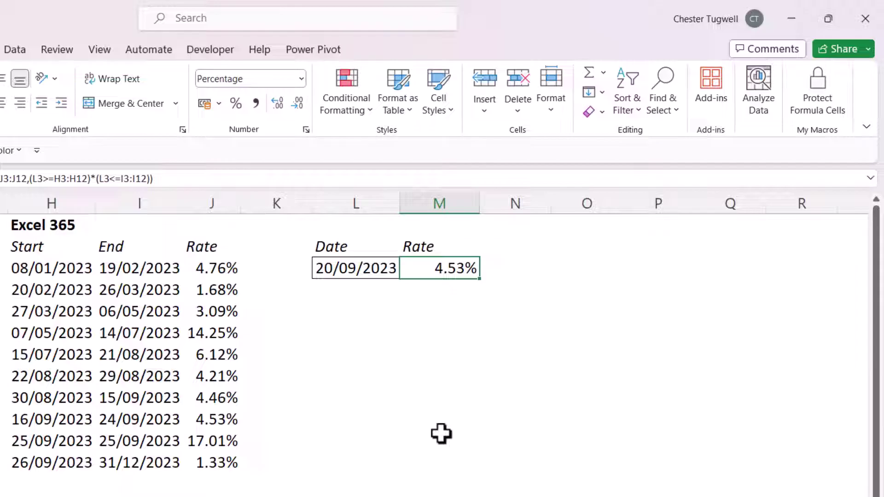
Step: Scroll down to bring the Any version table into view
scroll(441, 433, "down", 2)
scroll(441, 434, "up", 2)
scroll(441, 434, "down", 2)
scroll(444, 444, "down", 2)
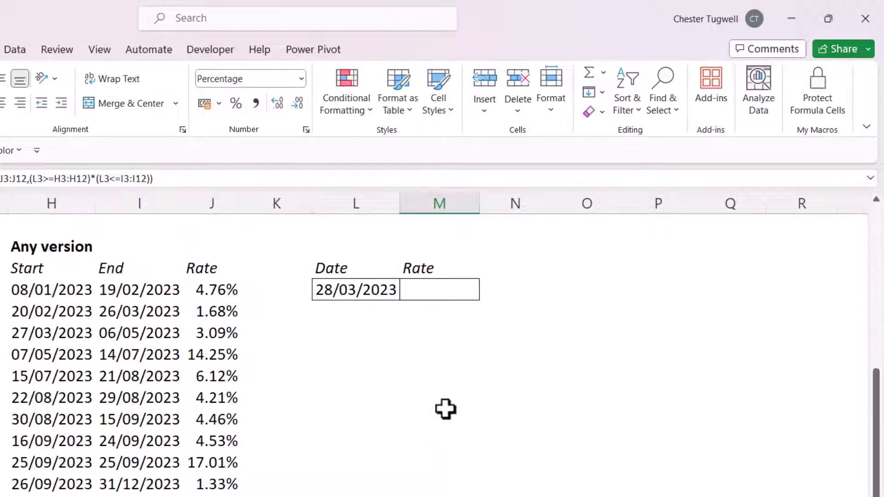
Step: In M16, start a formula comparing the date L16 against the Start dates H16:H25
left_click(429, 296)
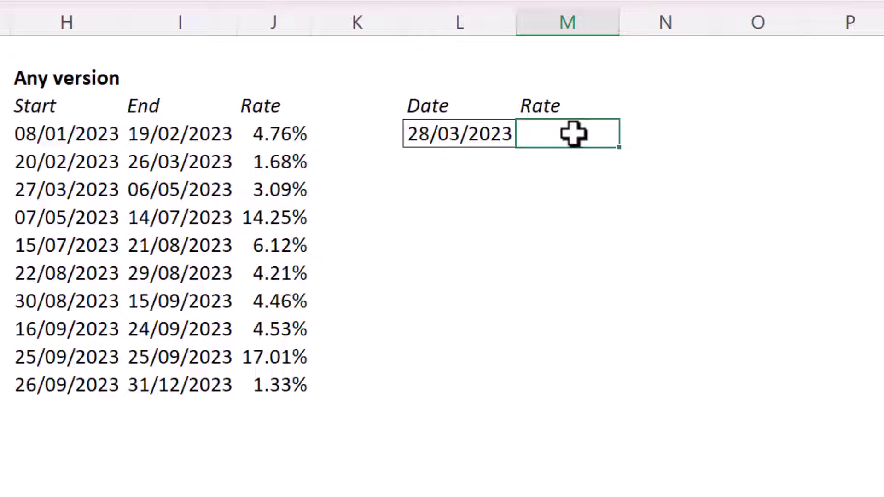
left_click(449, 136)
type(">=")
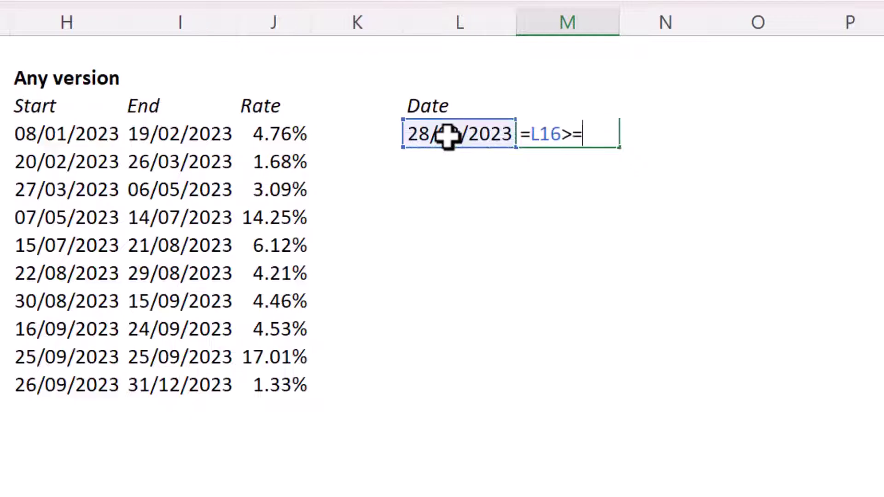
left_click_drag(79, 134, 75, 381)
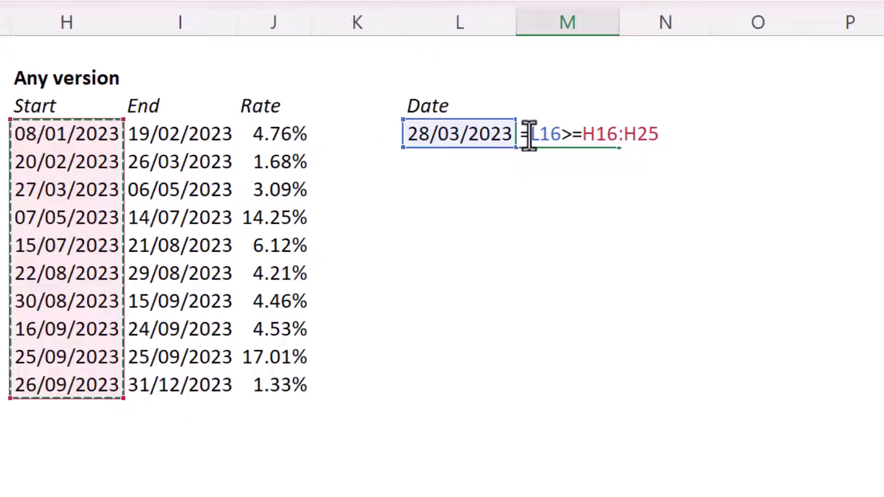
Step: Wrap the comparison in --( ) to turn it into 1s and 0s, and preview the results
left_click_drag(529, 134, 661, 131)
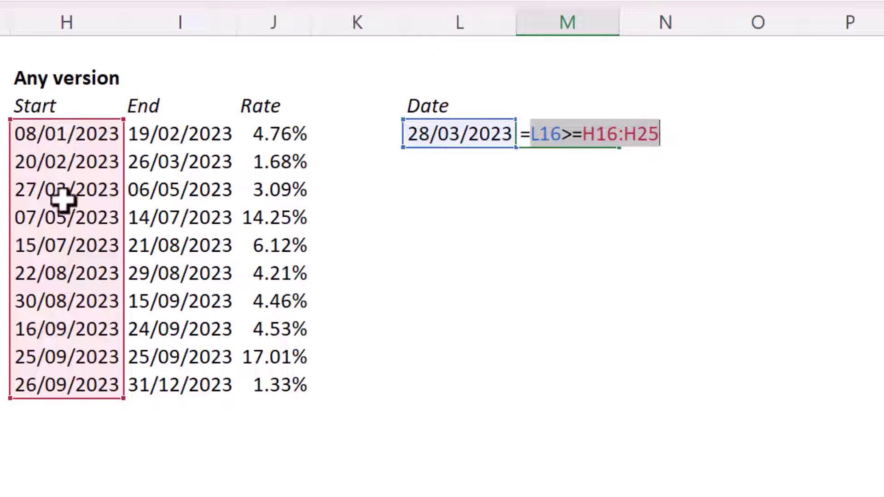
left_click(529, 138)
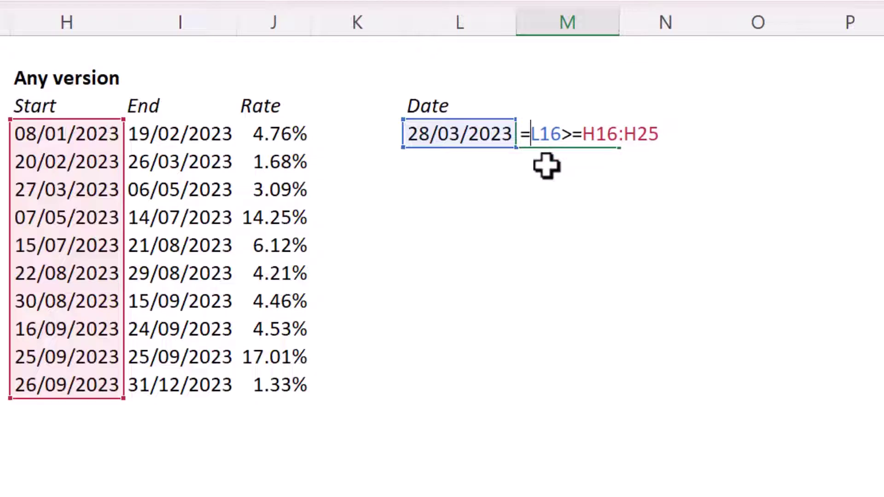
type("--")
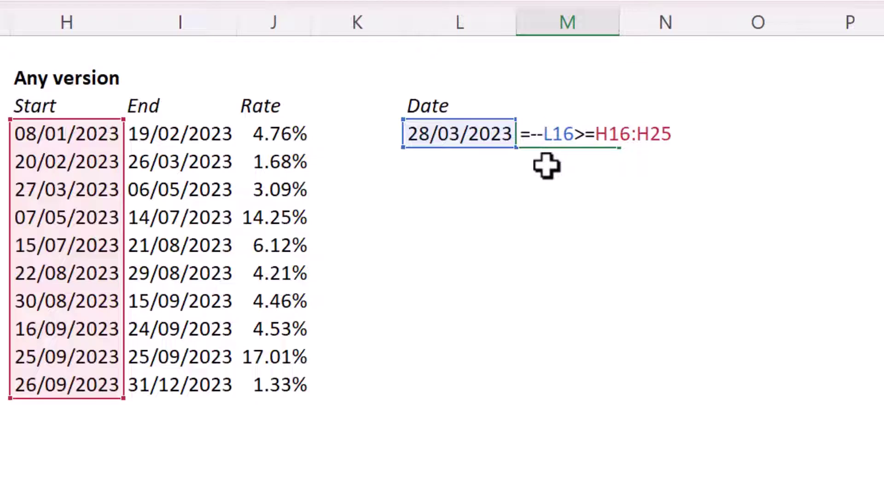
type("(")
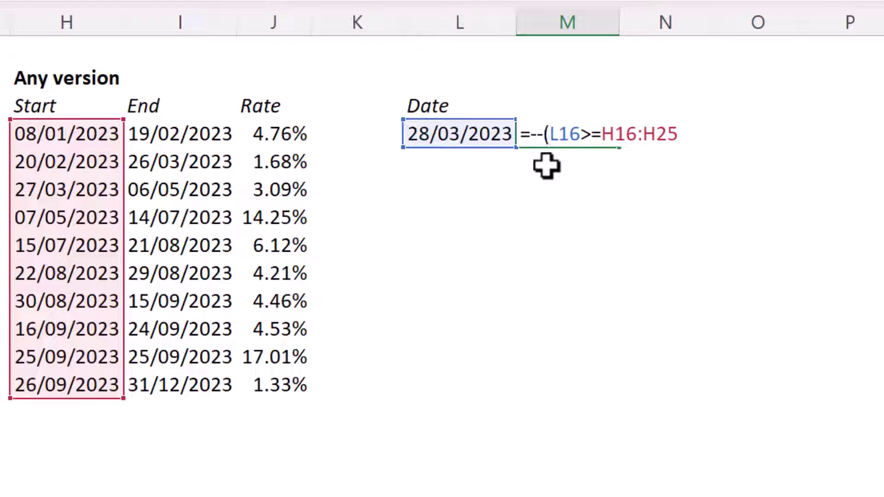
left_click(707, 131)
left_click_drag(686, 137, 531, 132)
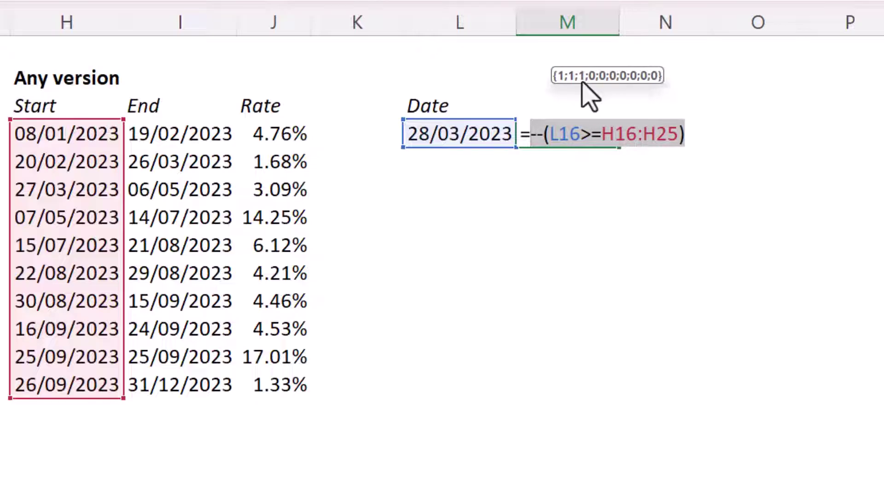
left_click(693, 135)
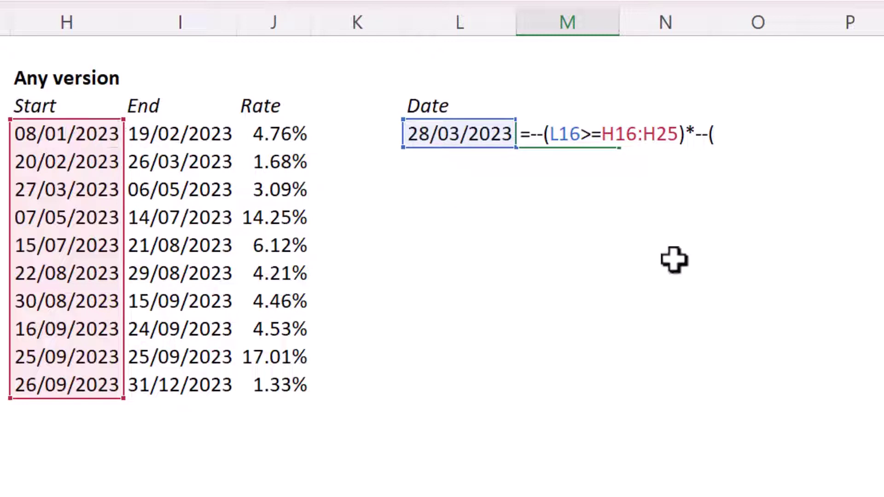
Step: Add the end-date test L16<=I16:I25 and highlight both tests to show their 1/0 arrays
left_click(459, 134)
type("<")
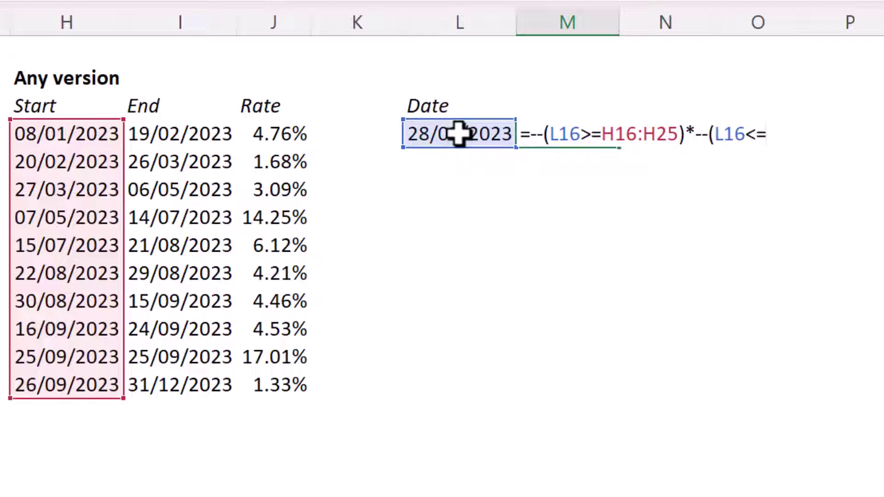
type("=")
left_click_drag(221, 134, 184, 385)
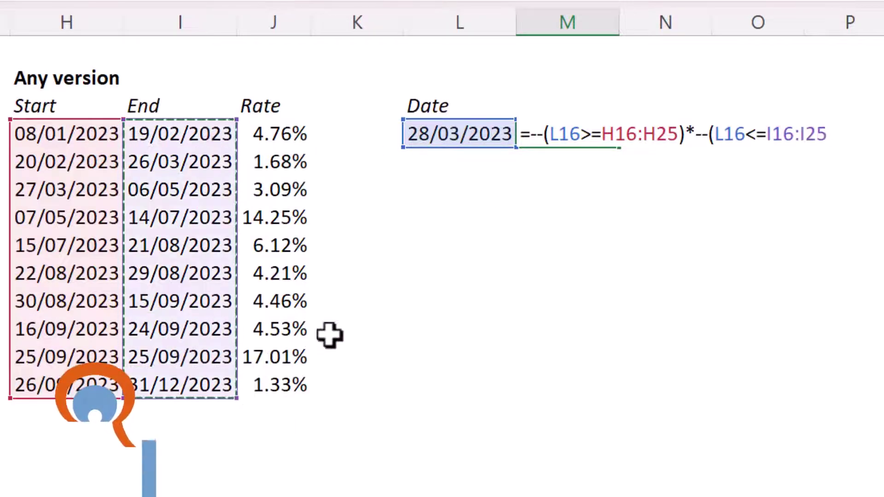
type(")")
left_click_drag(696, 134, 861, 134)
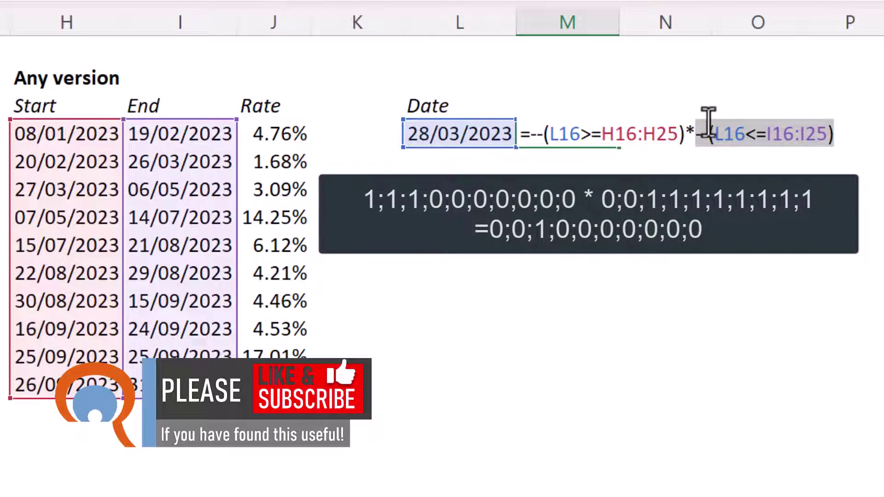
left_click_drag(841, 134, 531, 134)
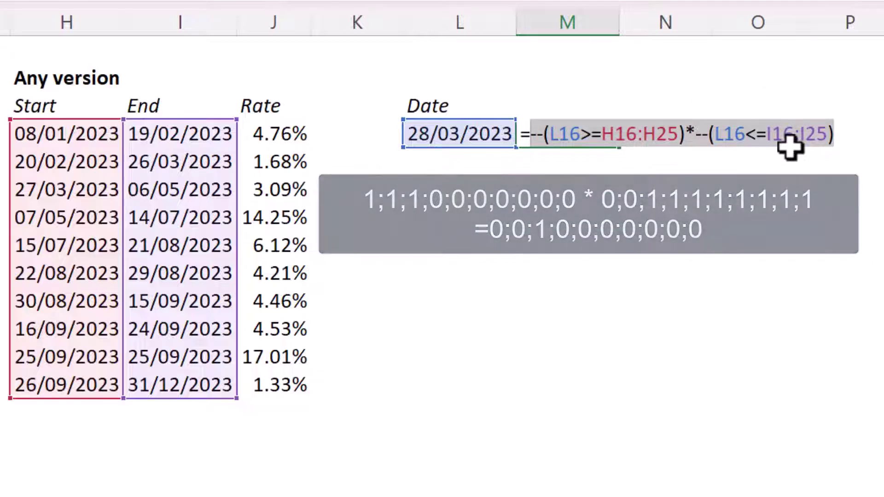
left_click(538, 139)
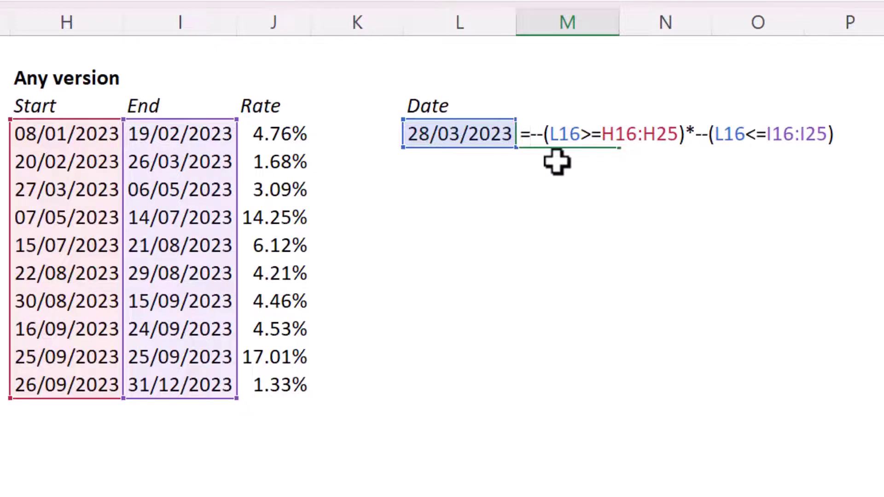
Step: Wrap the tests as =MATCH(1,…,0), returning 3, and format M16 as General
type("MAT")
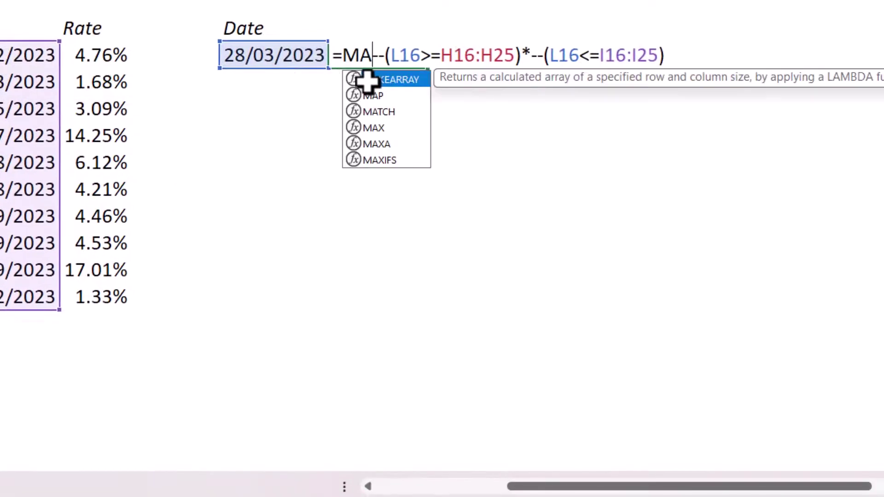
type("CH(")
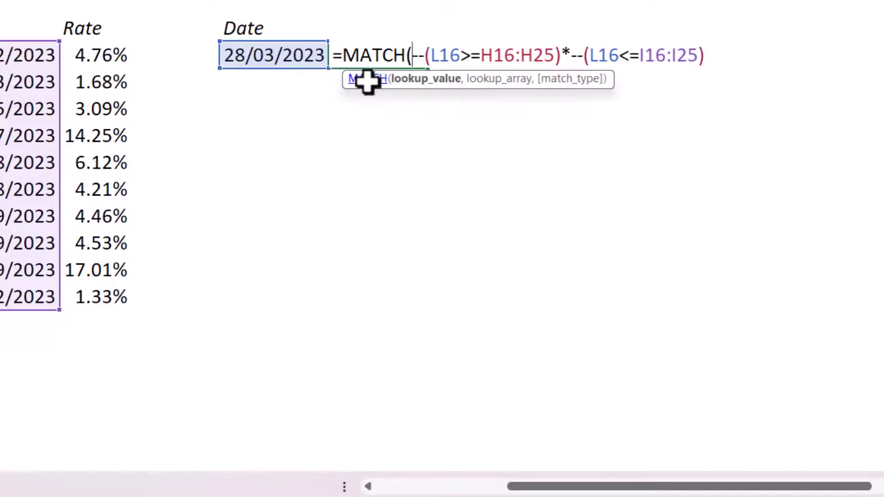
type("1")
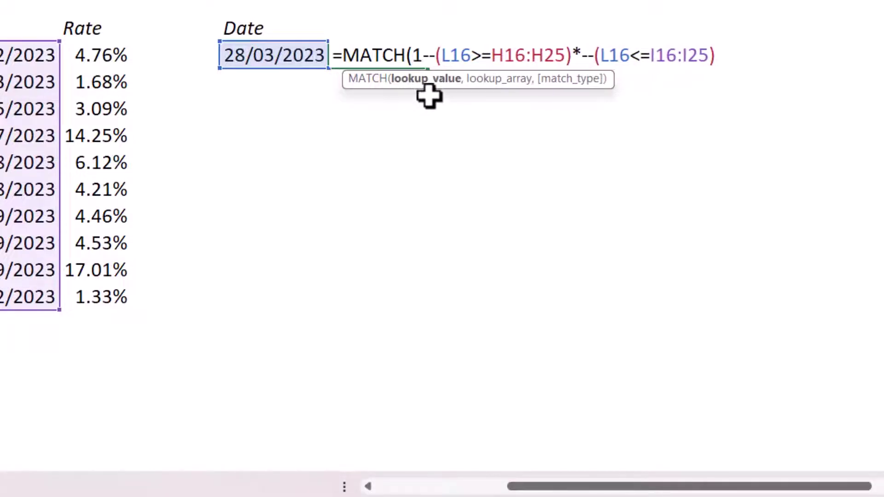
type(",")
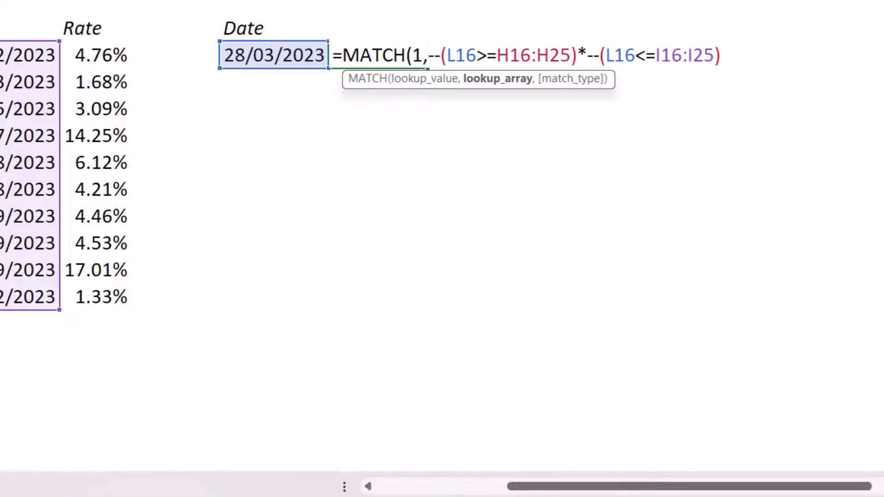
type(",")
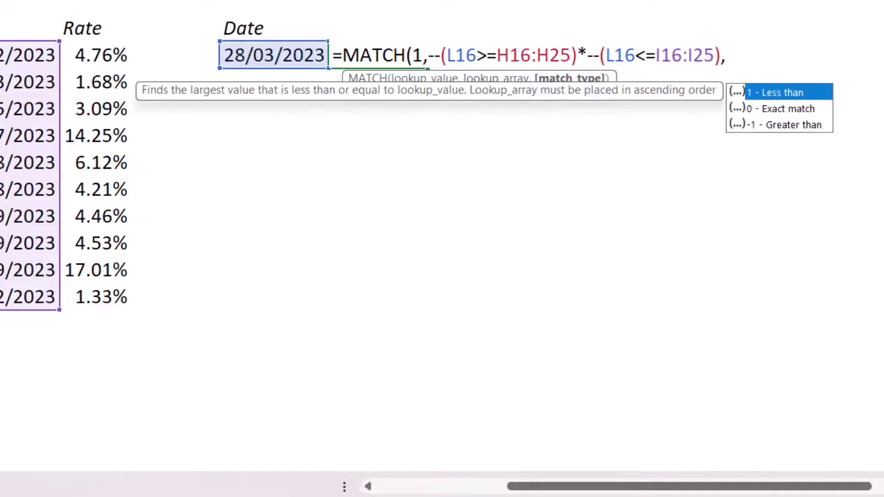
type("0)")
key("Return")
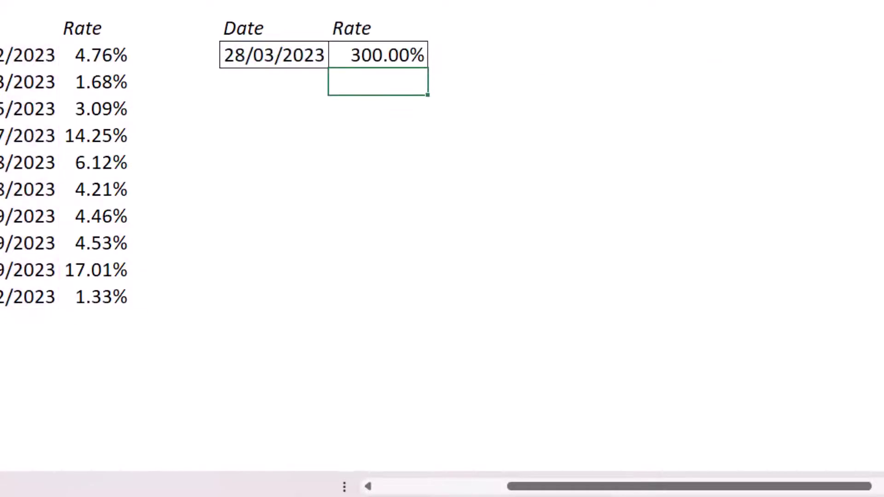
left_click(373, 48)
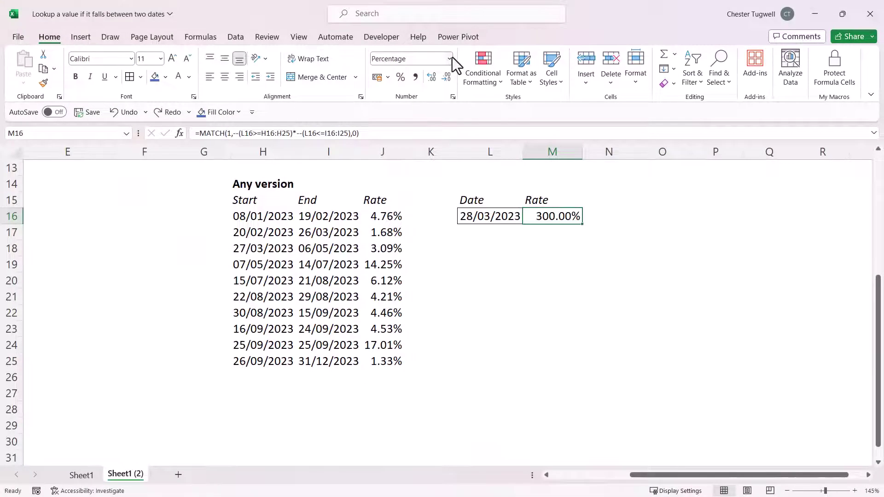
left_click(451, 58)
left_click(436, 81)
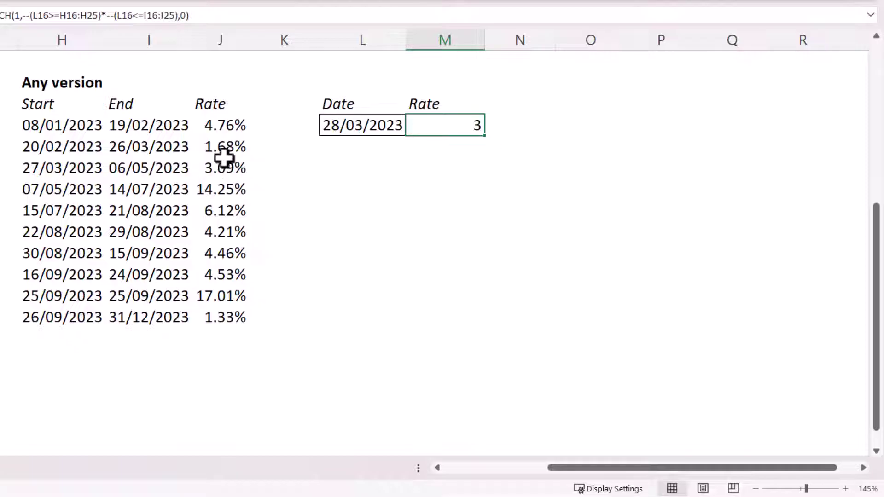
Step: Wrap the MATCH in INDEX over J16:J25 in M16, returning 0.030881
left_click(395, 123)
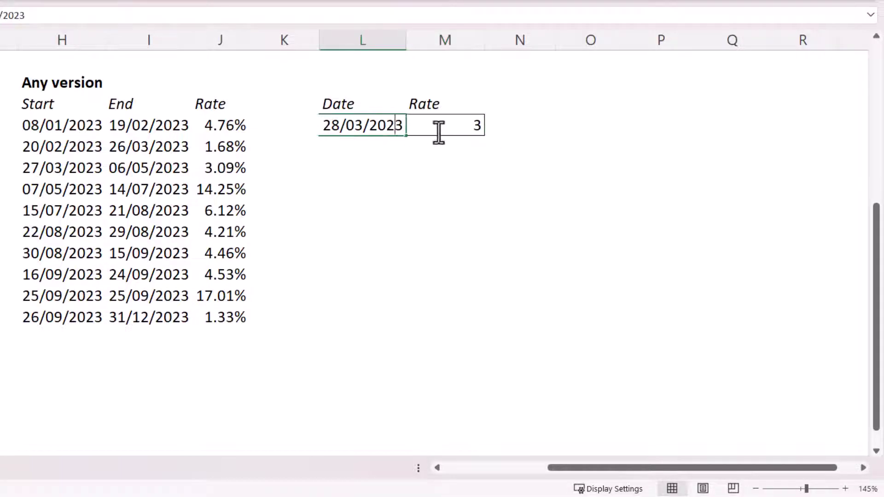
left_click(446, 128)
double_click(441, 128)
left_click(418, 125)
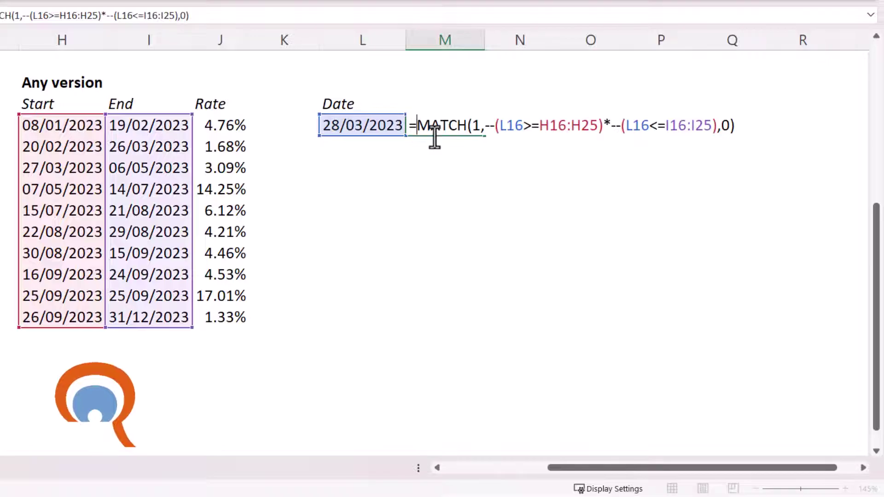
type("INDEX(")
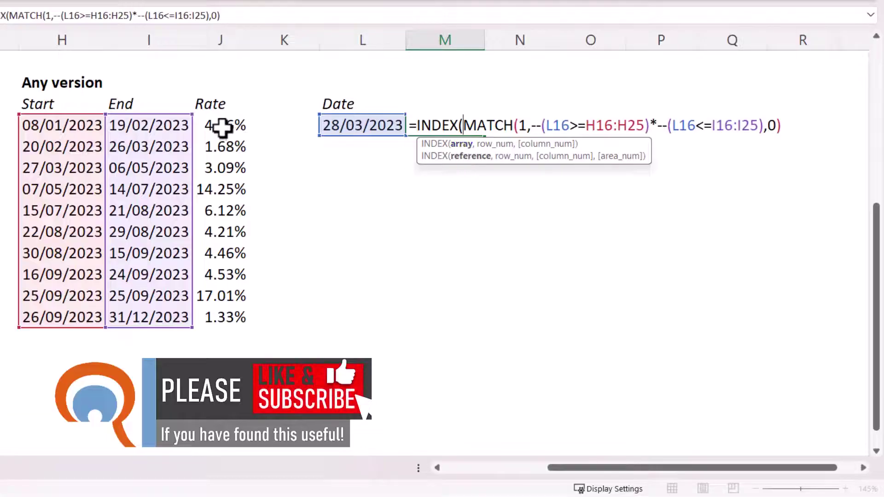
left_click_drag(223, 129, 227, 312)
type(",0")
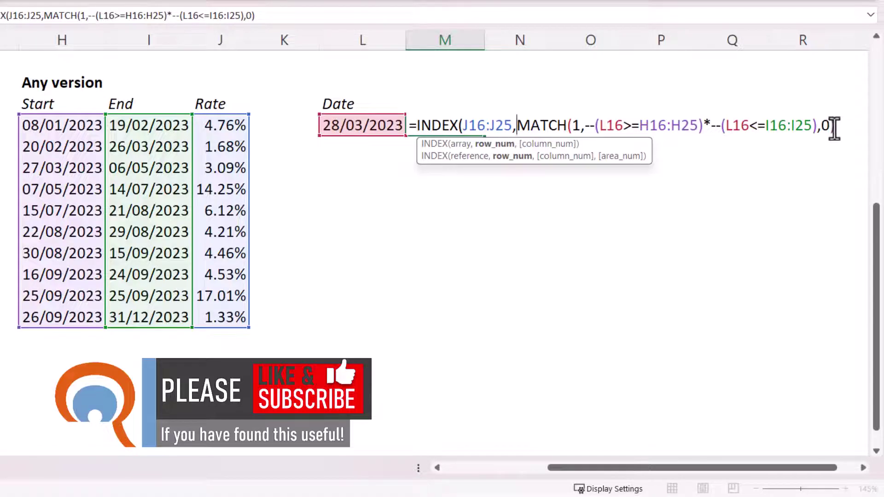
type(")")
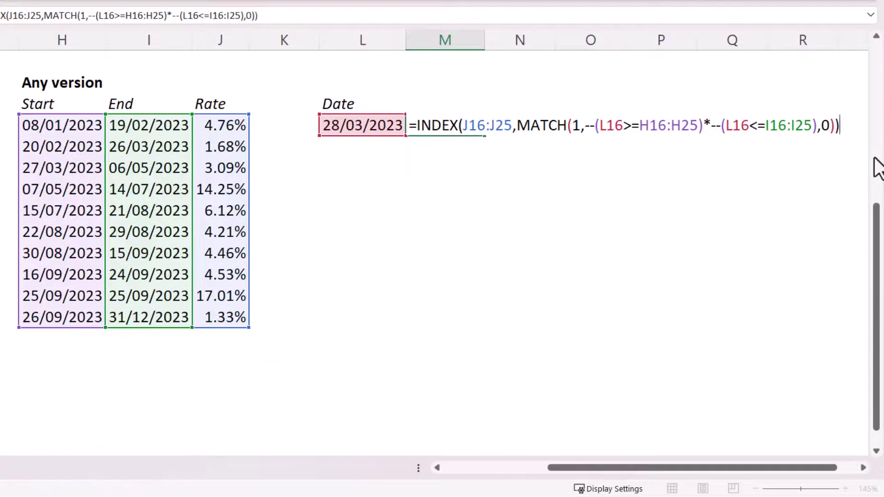
key("Return")
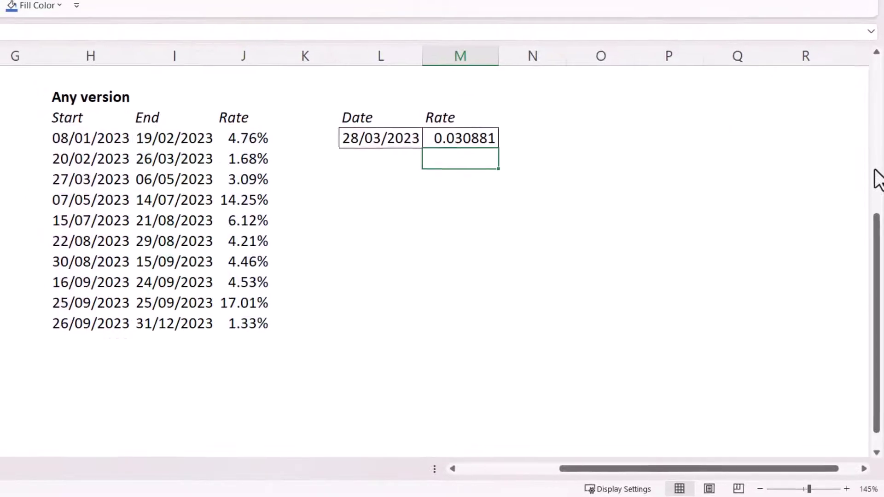
Step: Format M16 as a percentage with two decimals, showing 3.09%
left_click(421, 121)
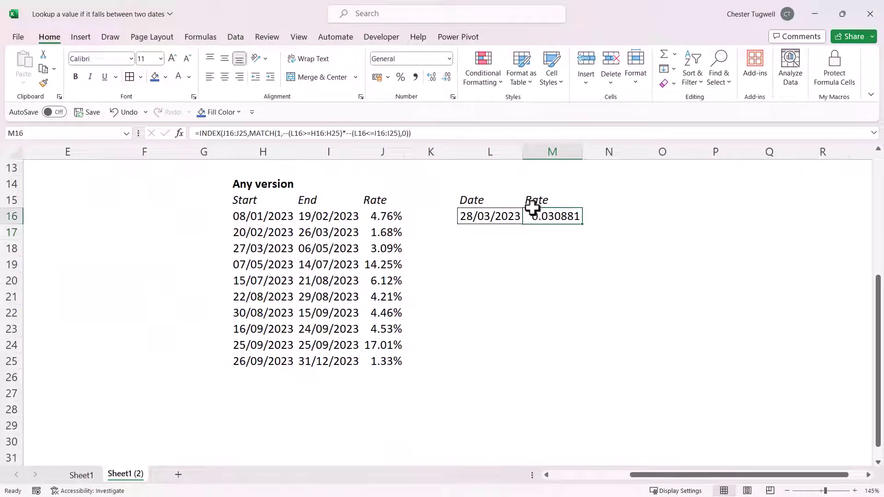
left_click(401, 77)
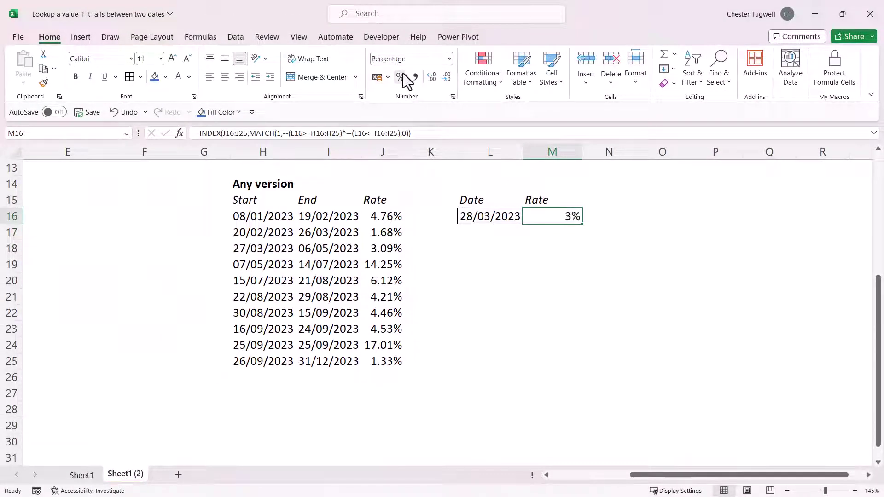
left_click(438, 79)
left_click(437, 79)
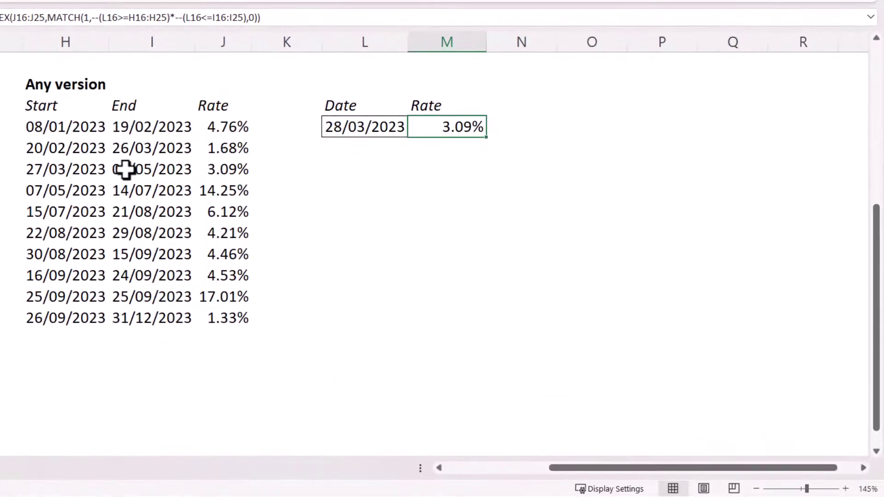
Step: Enter 17/09/2023 in L16 so the INDEX/MATCH rate becomes 4.53%
left_click(365, 127)
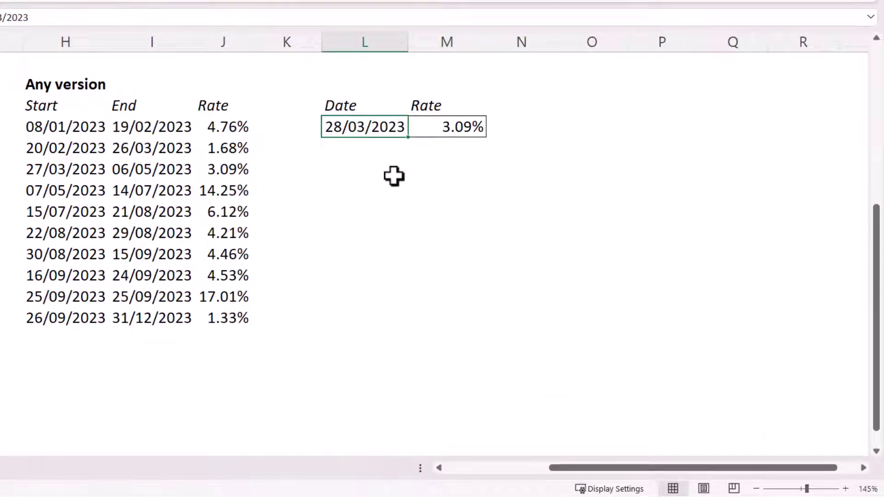
type("17")
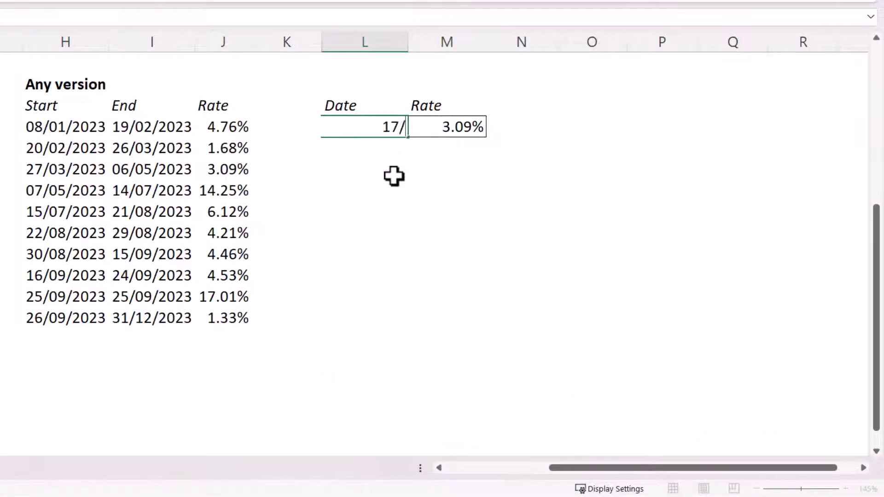
type("/09/0")
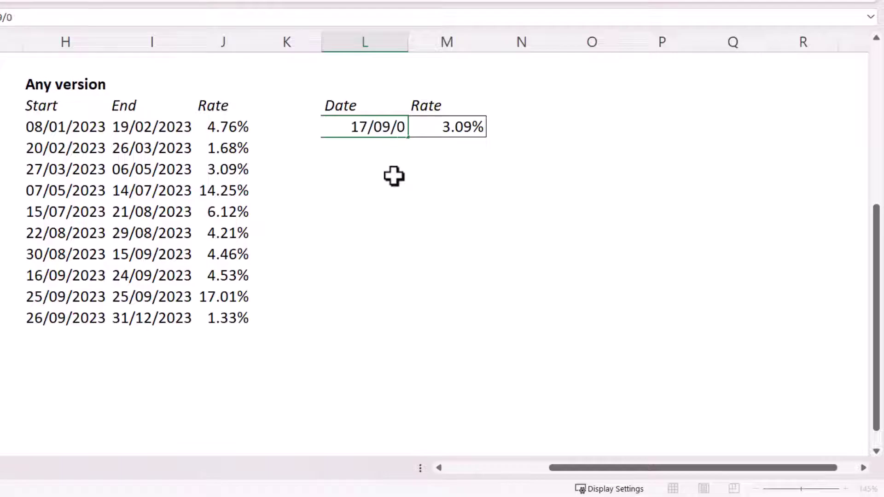
key("BackSpace")
type("2023")
key("Return")
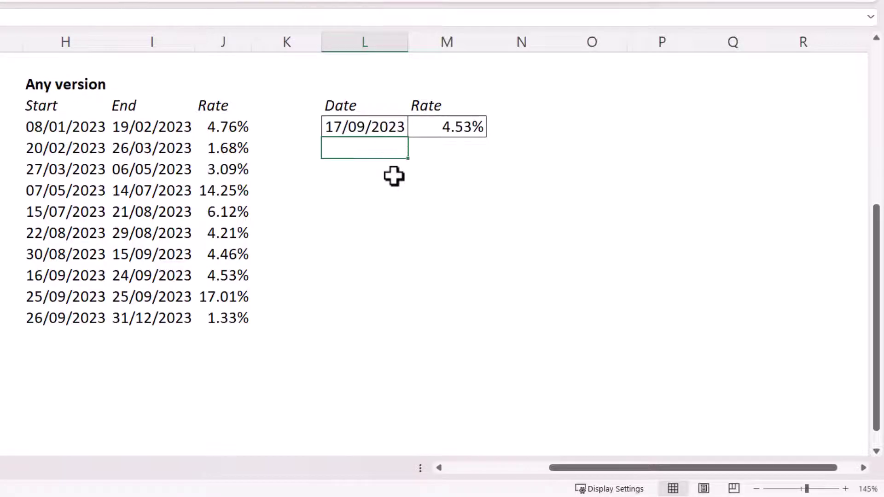